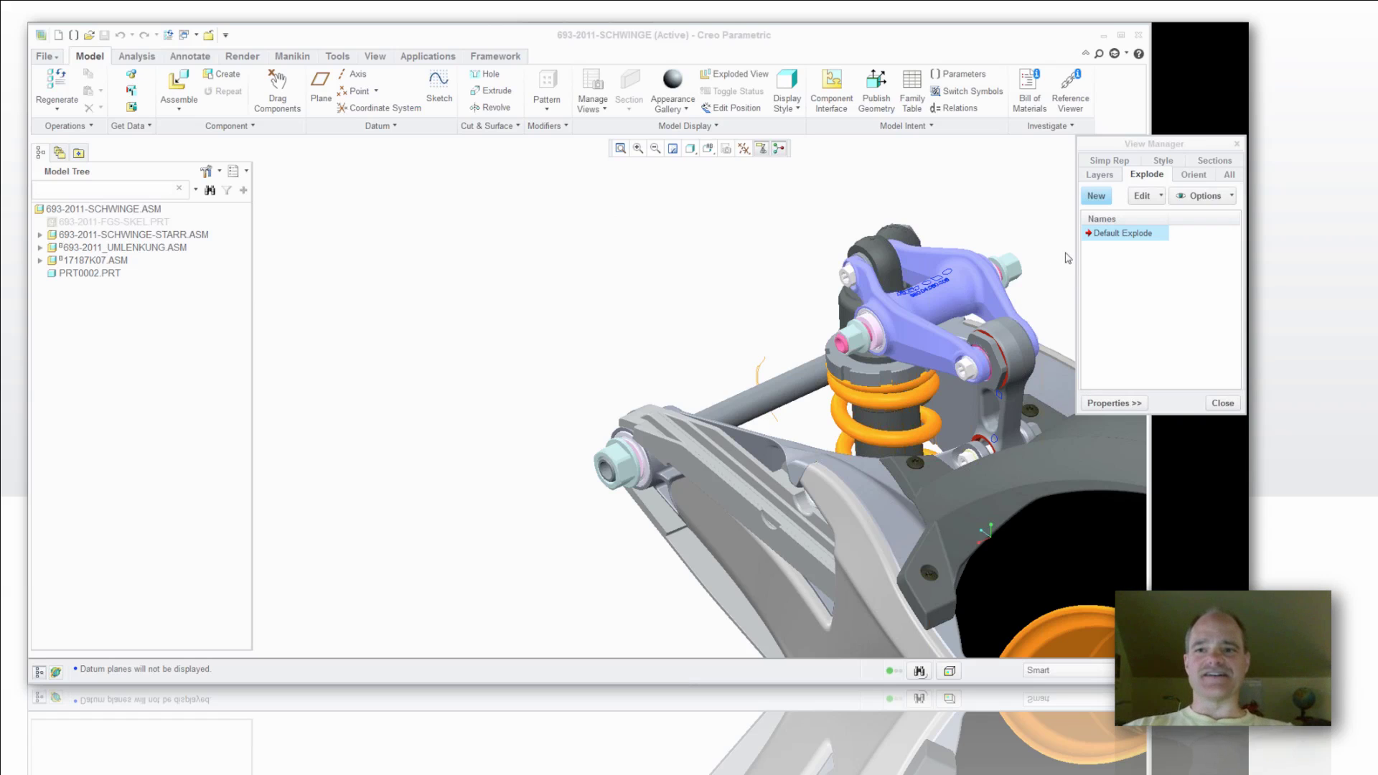
Step: Add a new explode state named Exp0001 in View Manager's Explode tab
left_click(1098, 198)
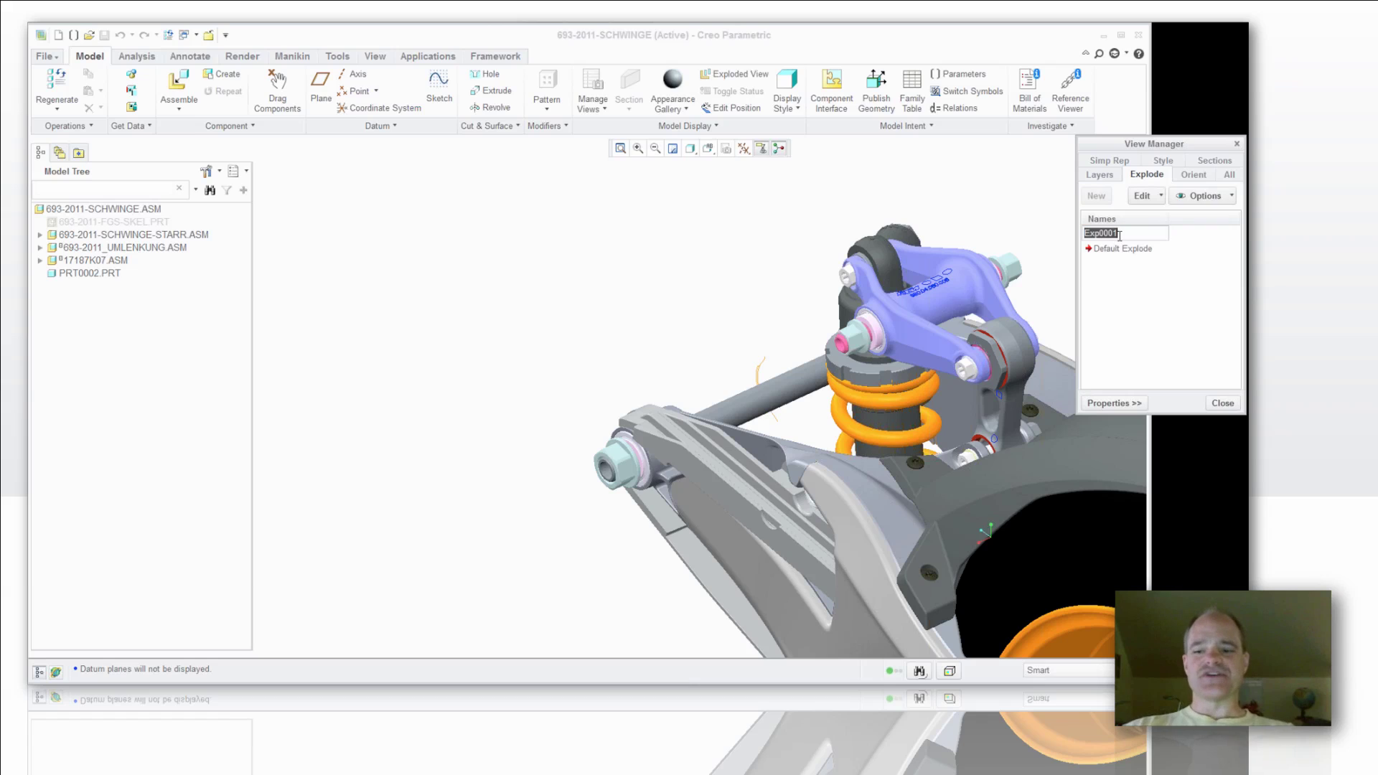
key("Return")
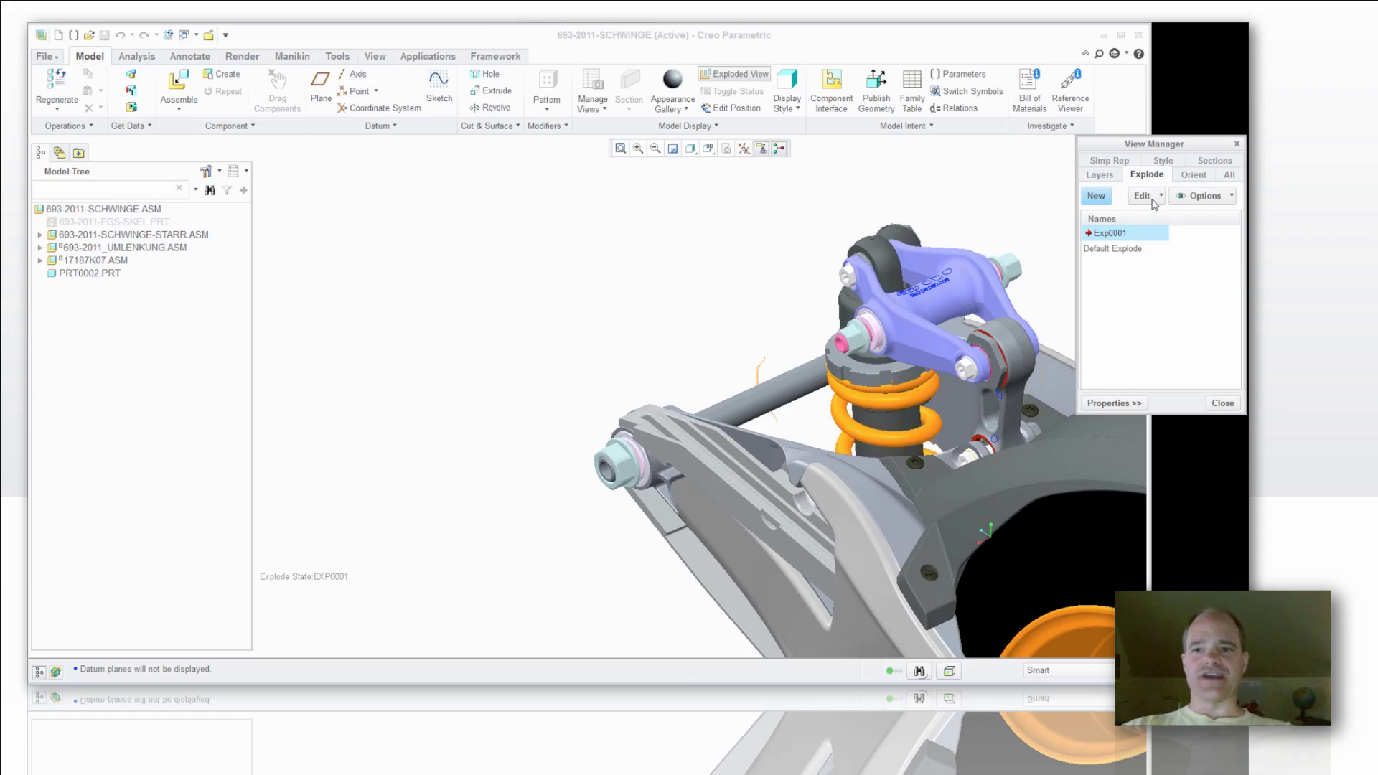
left_click(1159, 195)
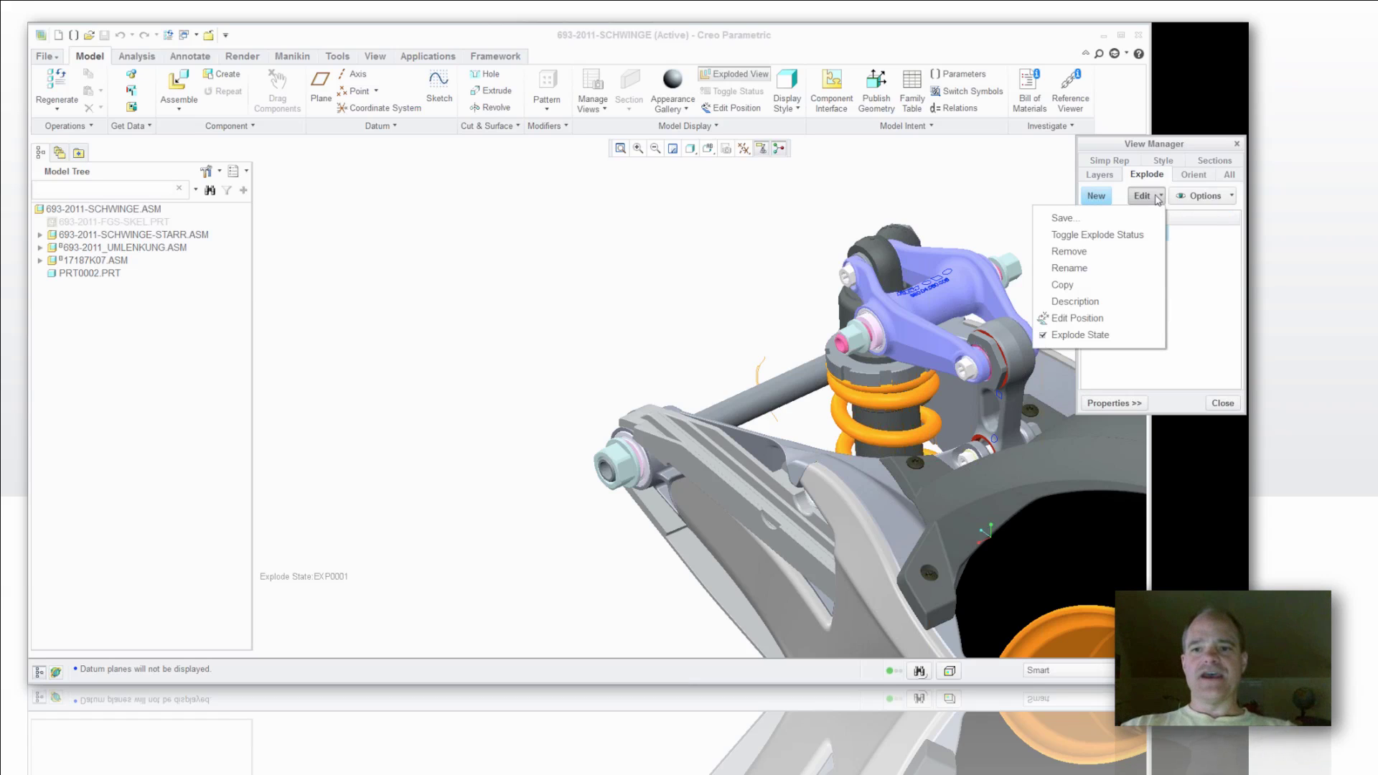
Step: Using Edit Position, drag the small bushing out of the rocker toward the upper right
left_click(1084, 321)
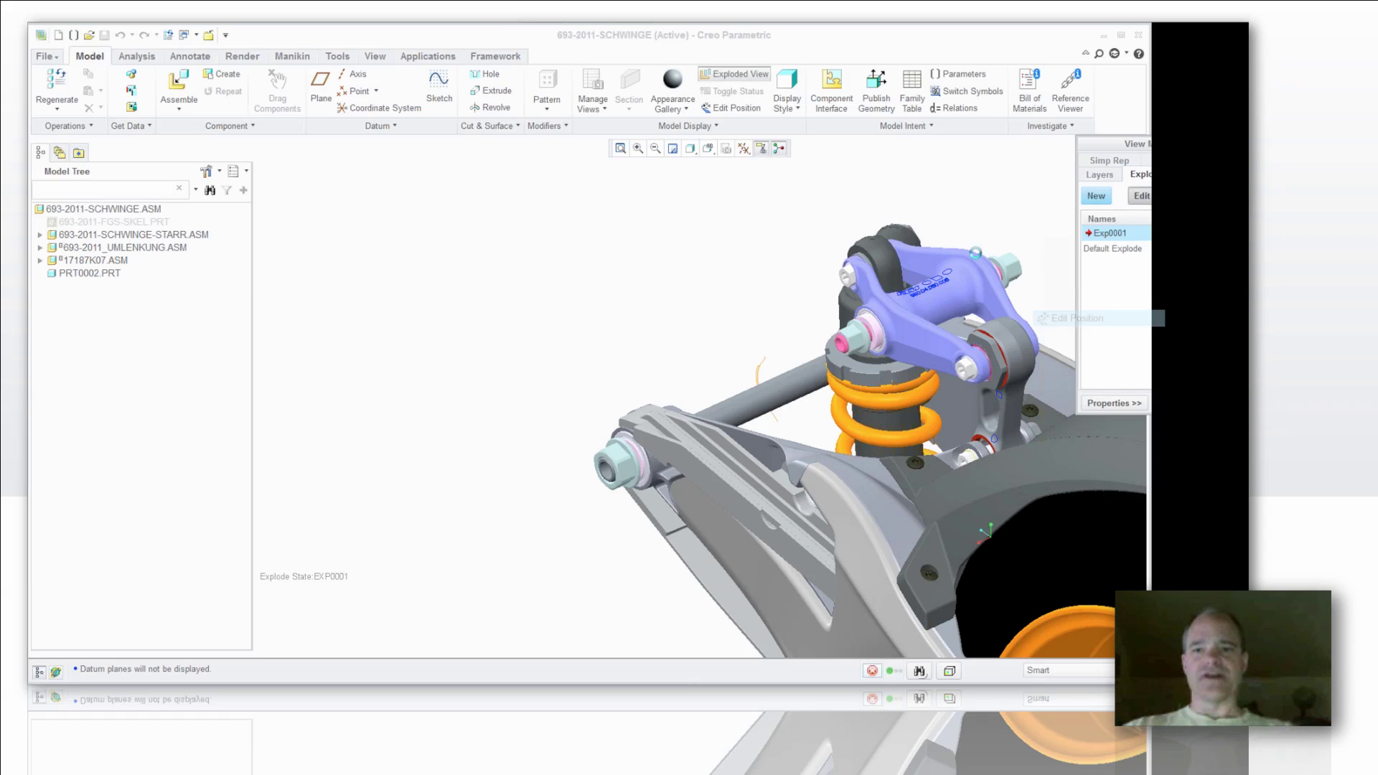
left_click_drag(1053, 251, 1119, 241)
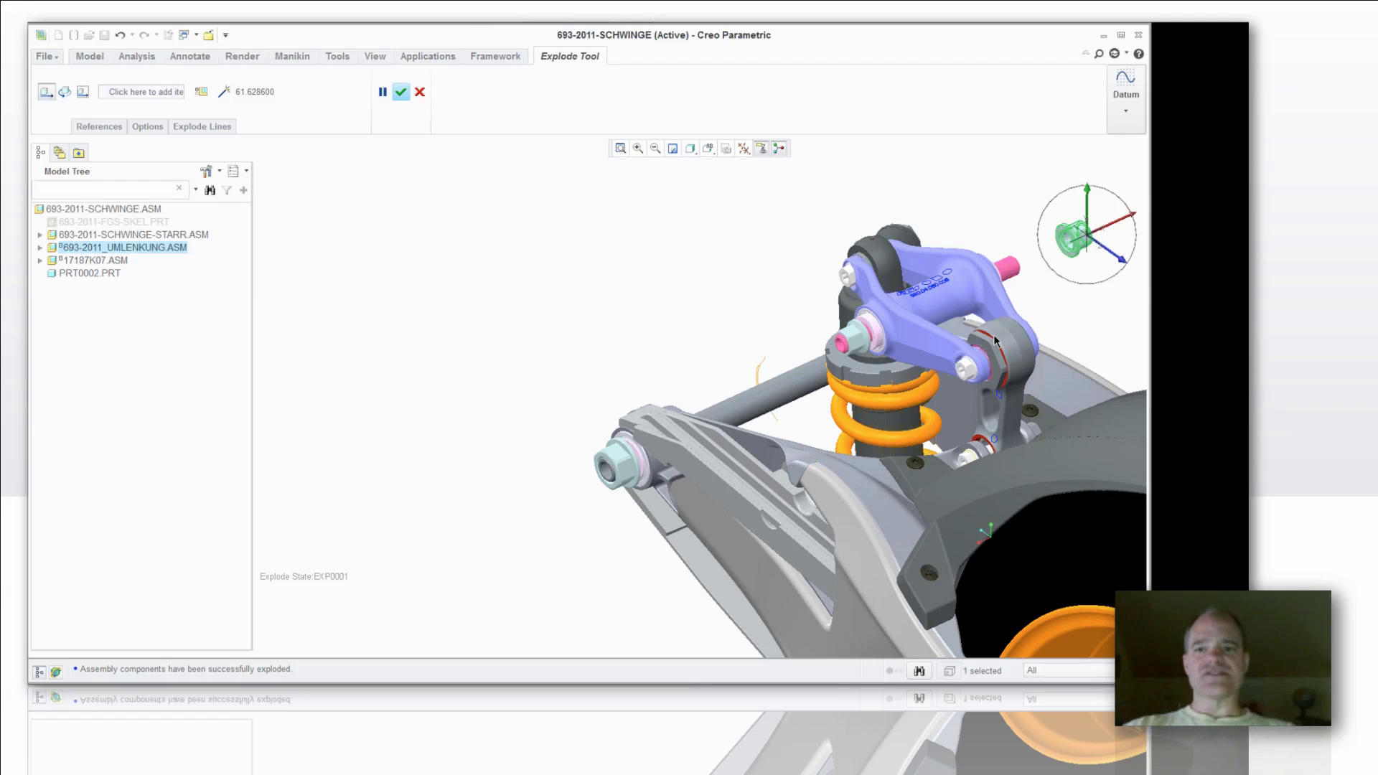
right_click(955, 187)
left_click(977, 238)
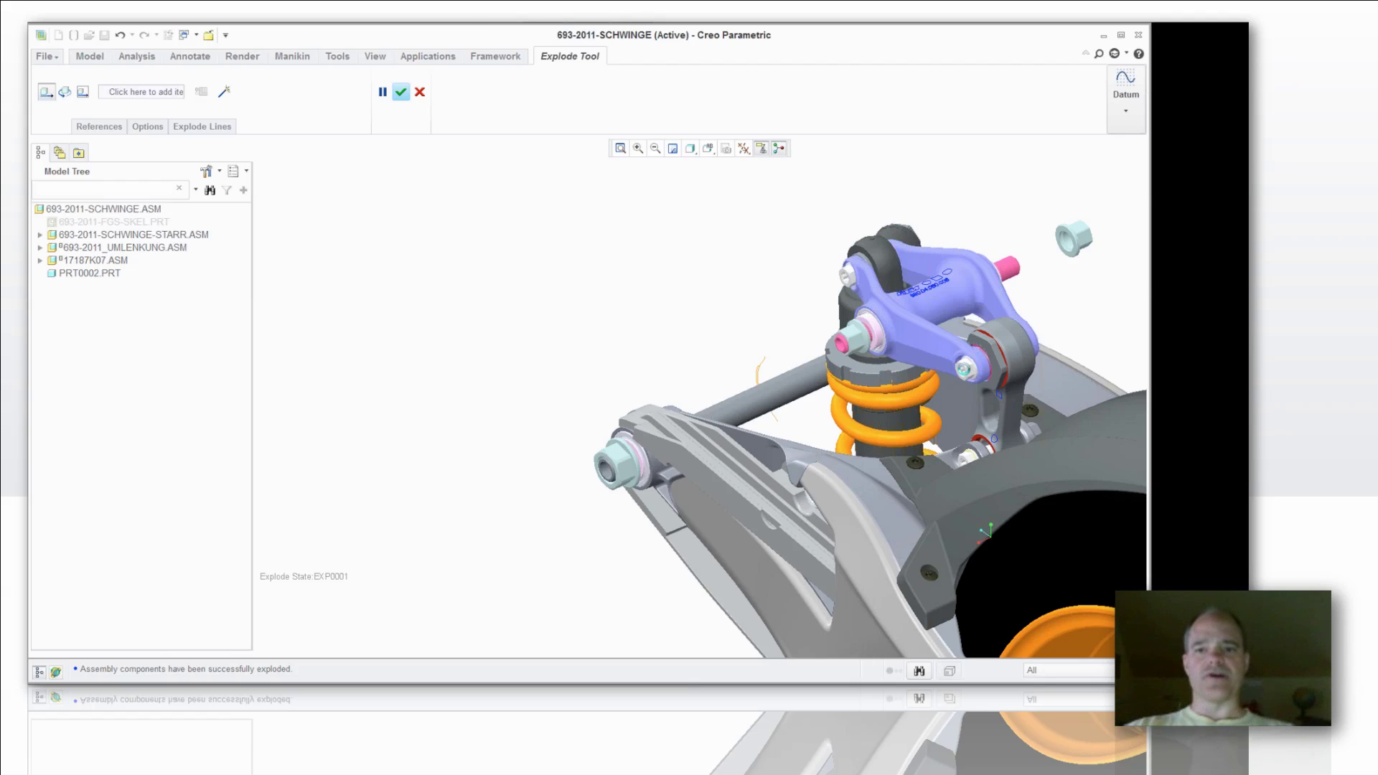
Step: Drag the two bolts out toward the lower left, then clear the selection
left_click(925, 371)
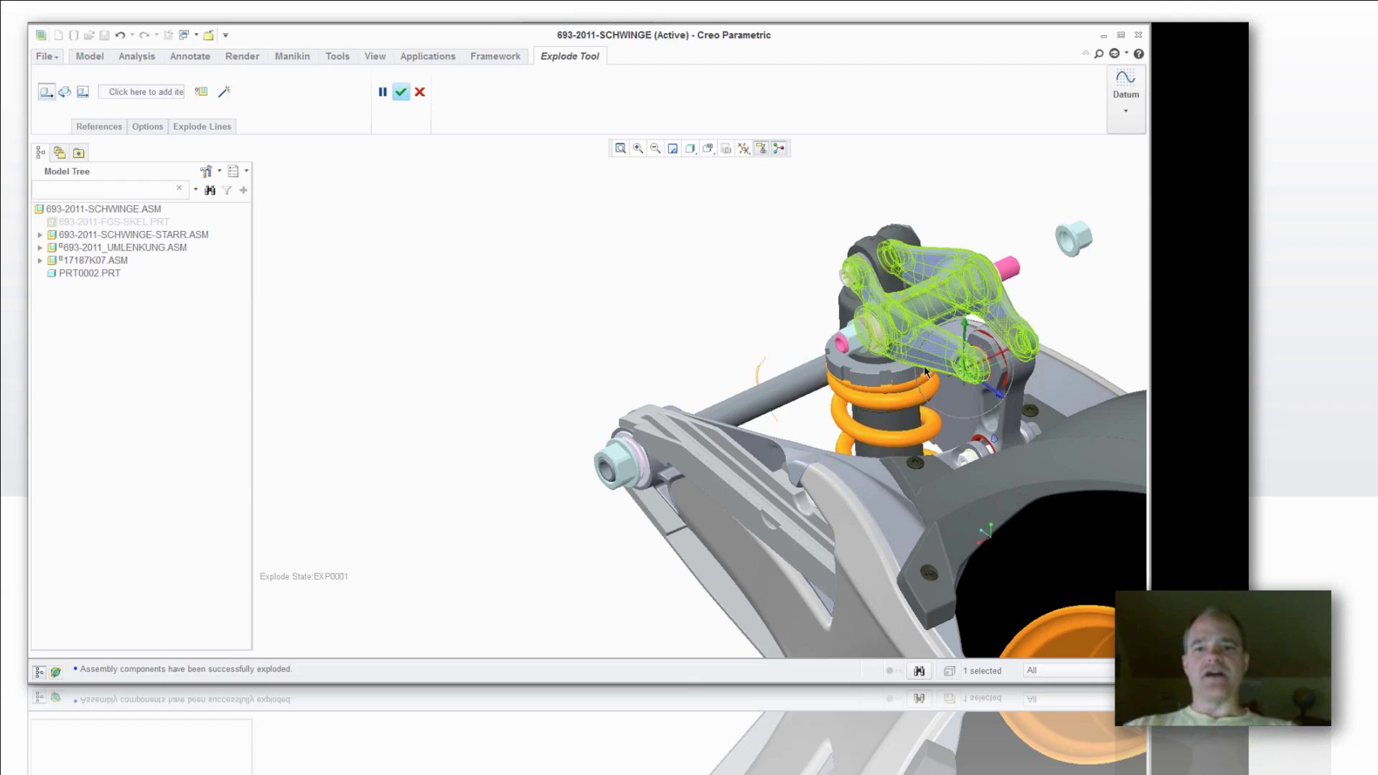
left_click(854, 338, "ctrl")
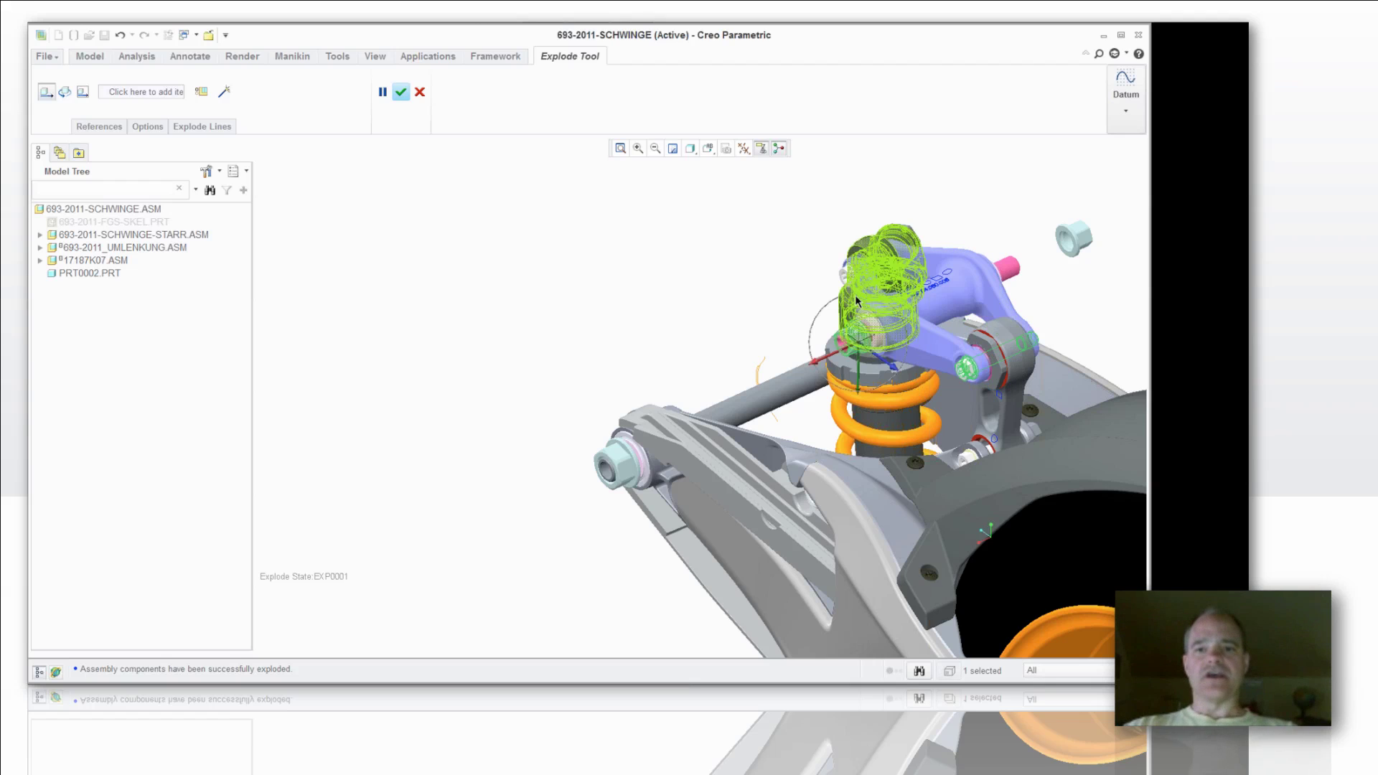
left_click(850, 274, "ctrl")
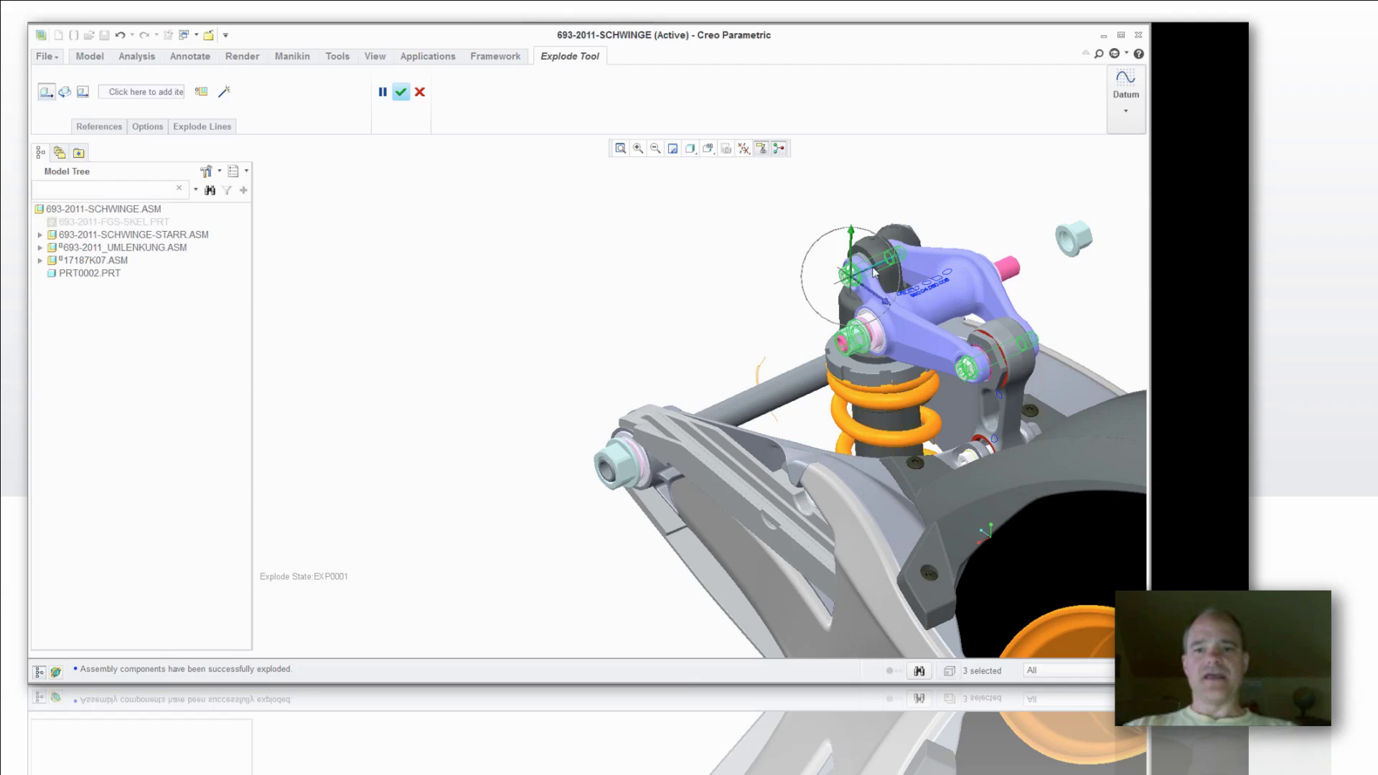
left_click_drag(873, 272, 381, 386)
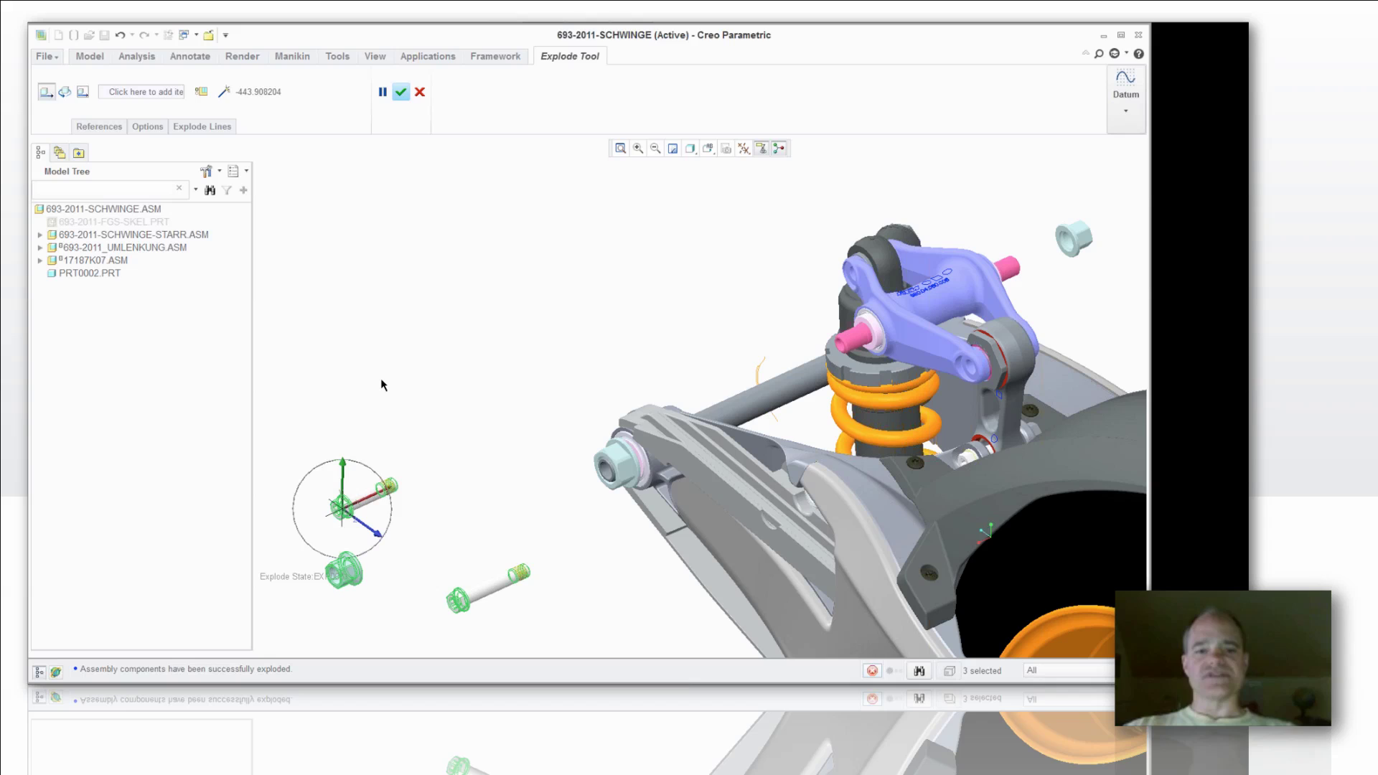
right_click(445, 336)
left_click(472, 388)
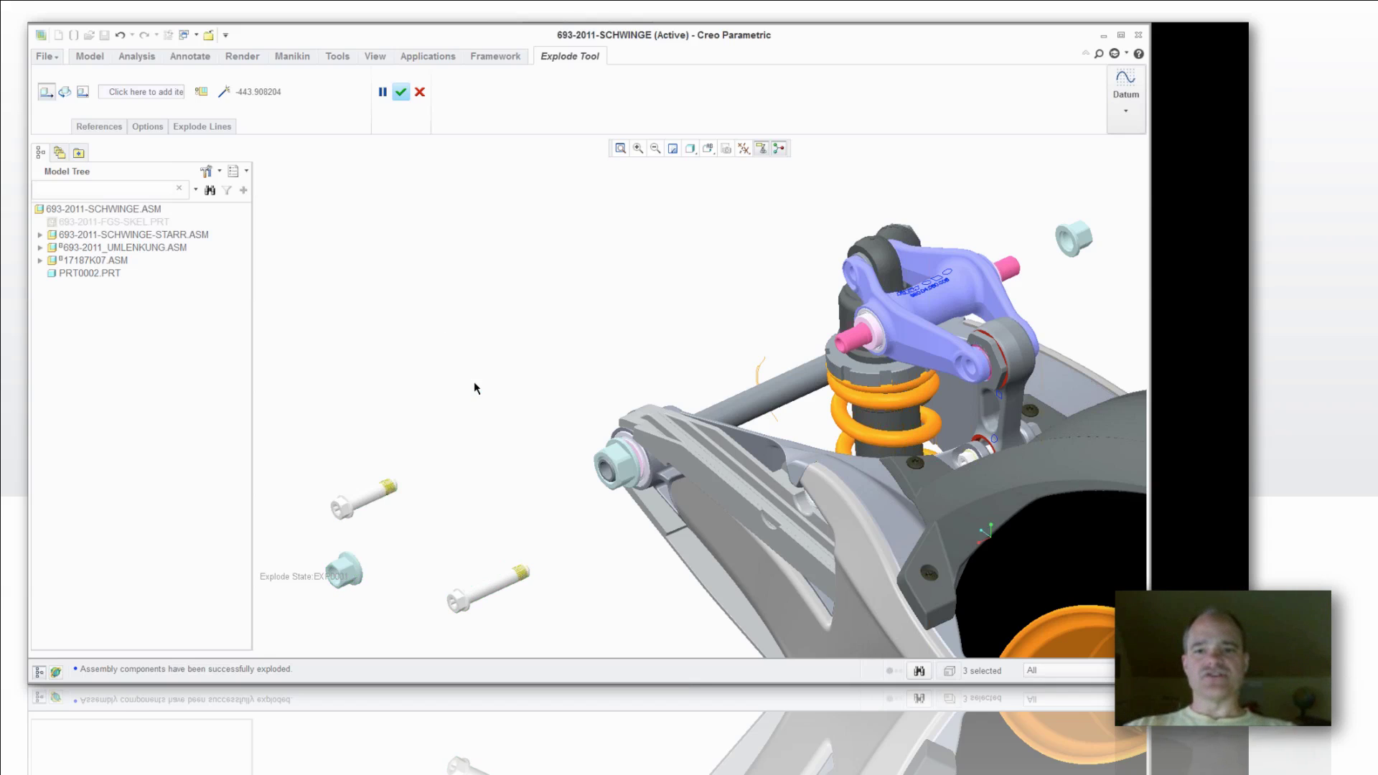
Step: Pull the long pink rocker pin out toward the lower left, then select the rocker-end nut
left_click(856, 348)
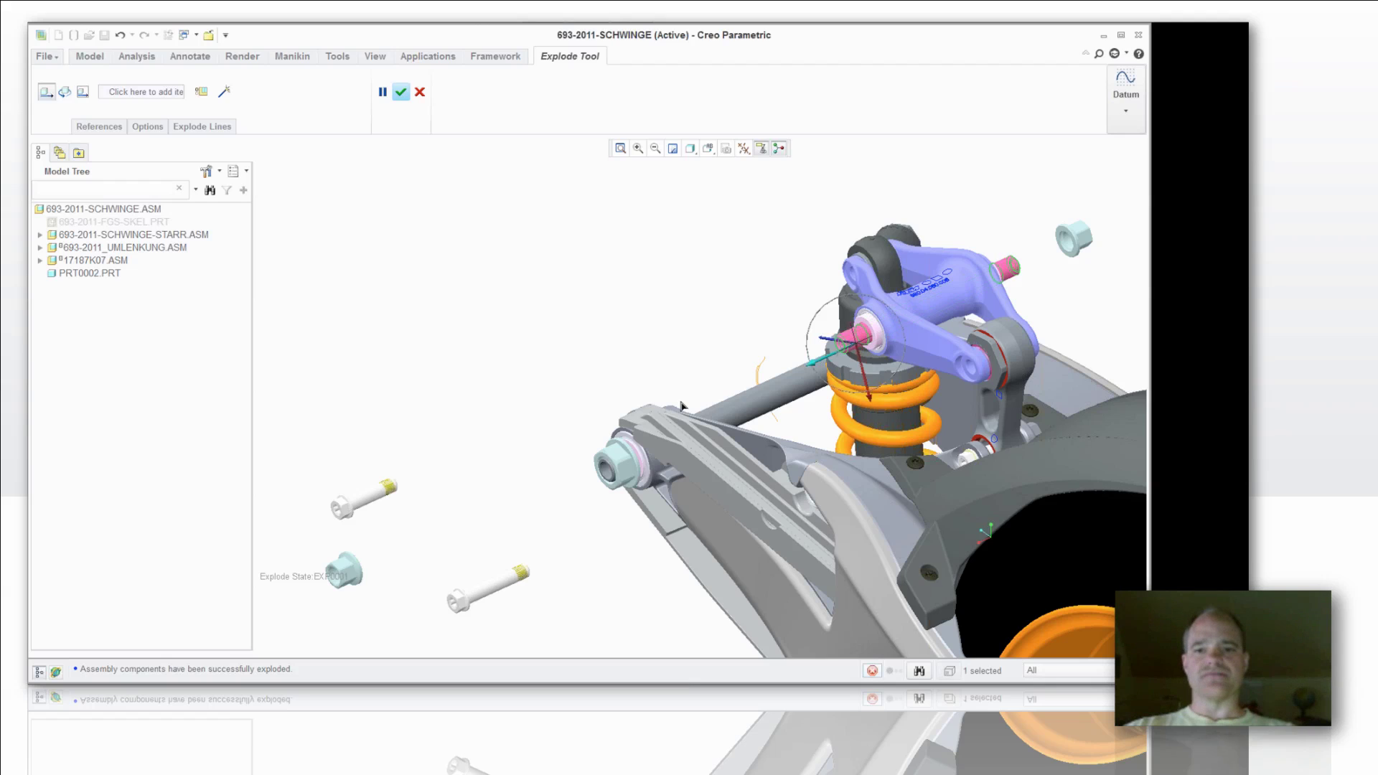
left_click_drag(681, 406, 347, 516)
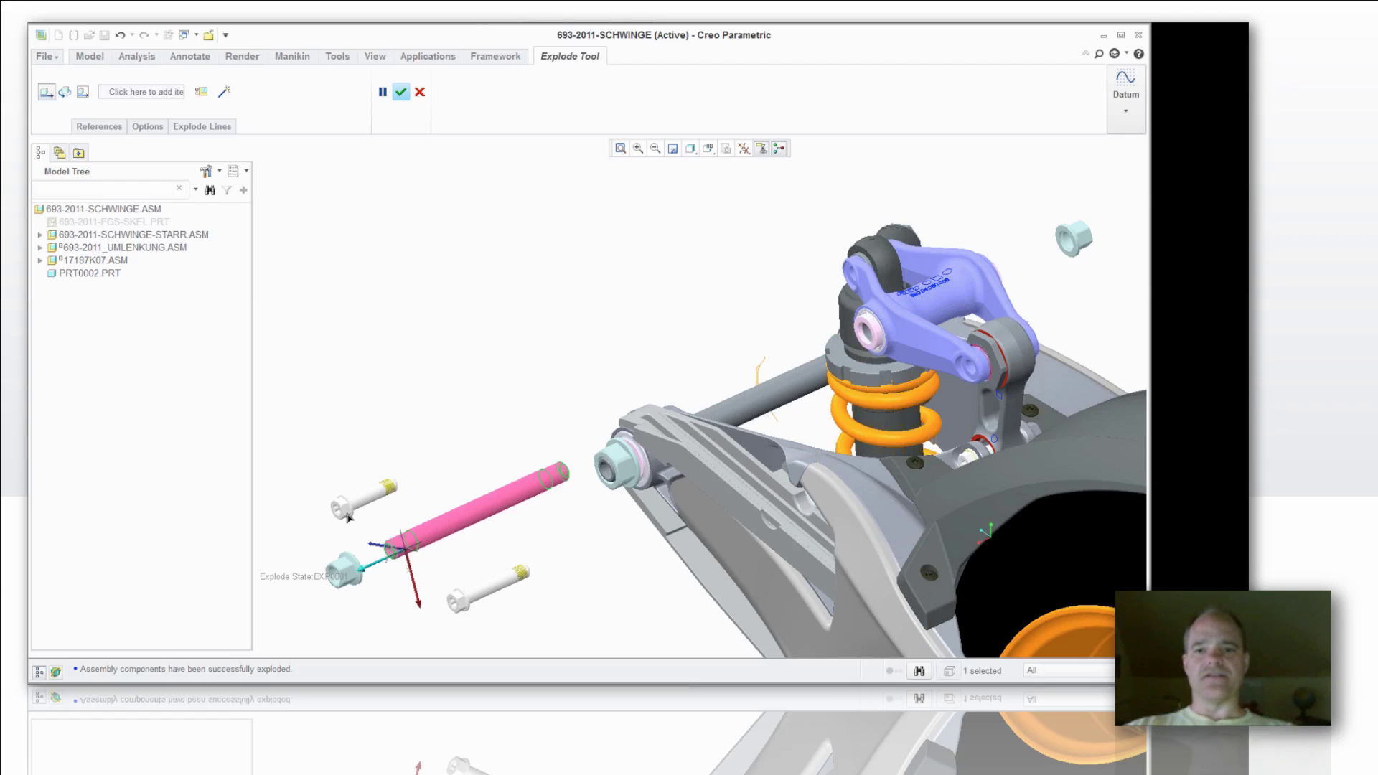
left_click(878, 350)
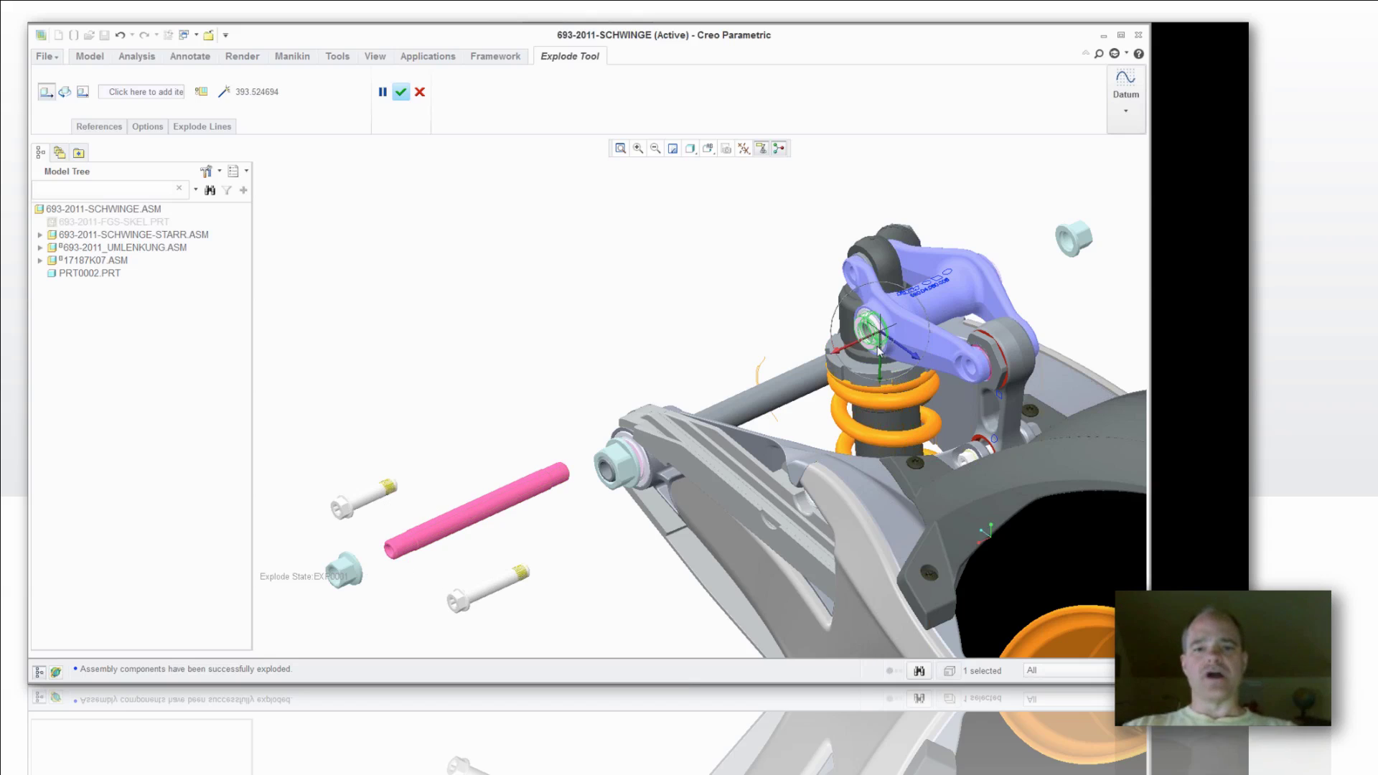
left_click(607, 456)
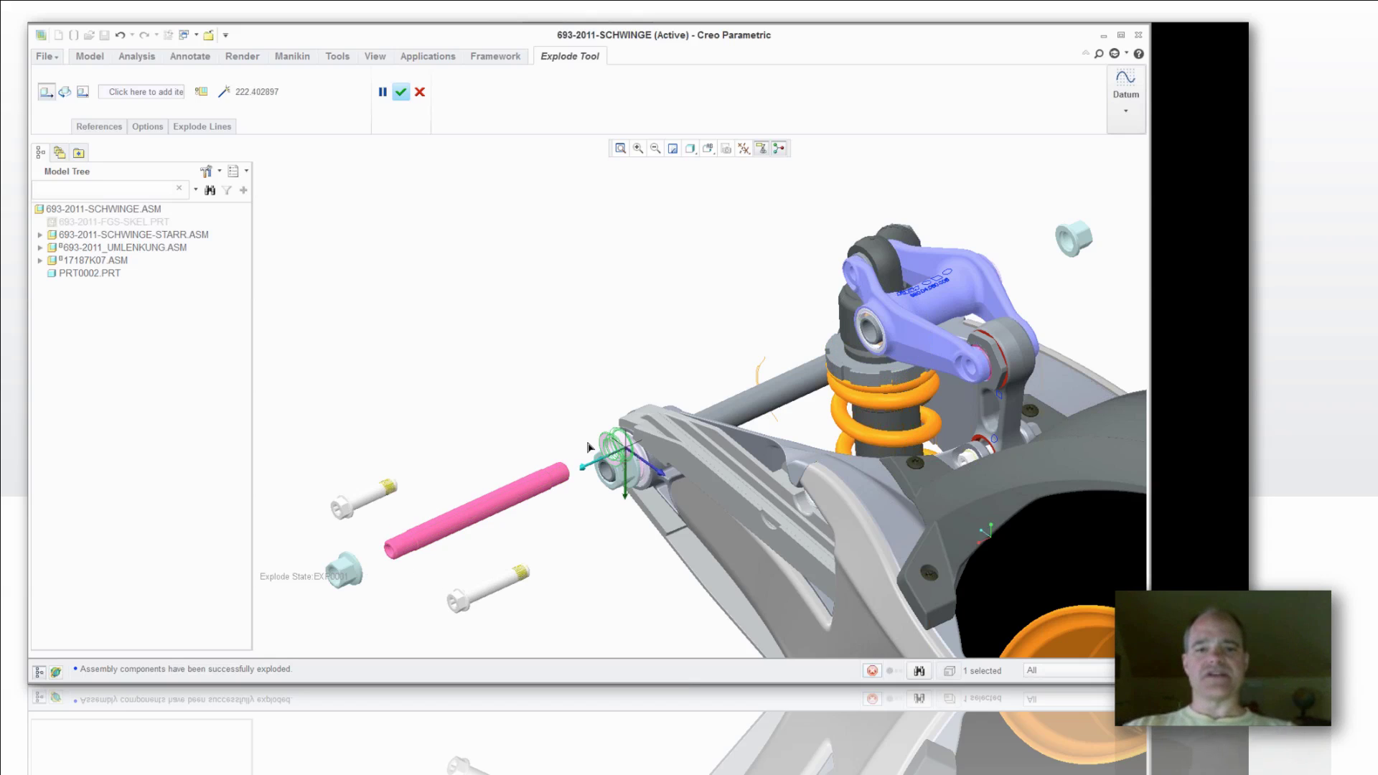
right_click(630, 349)
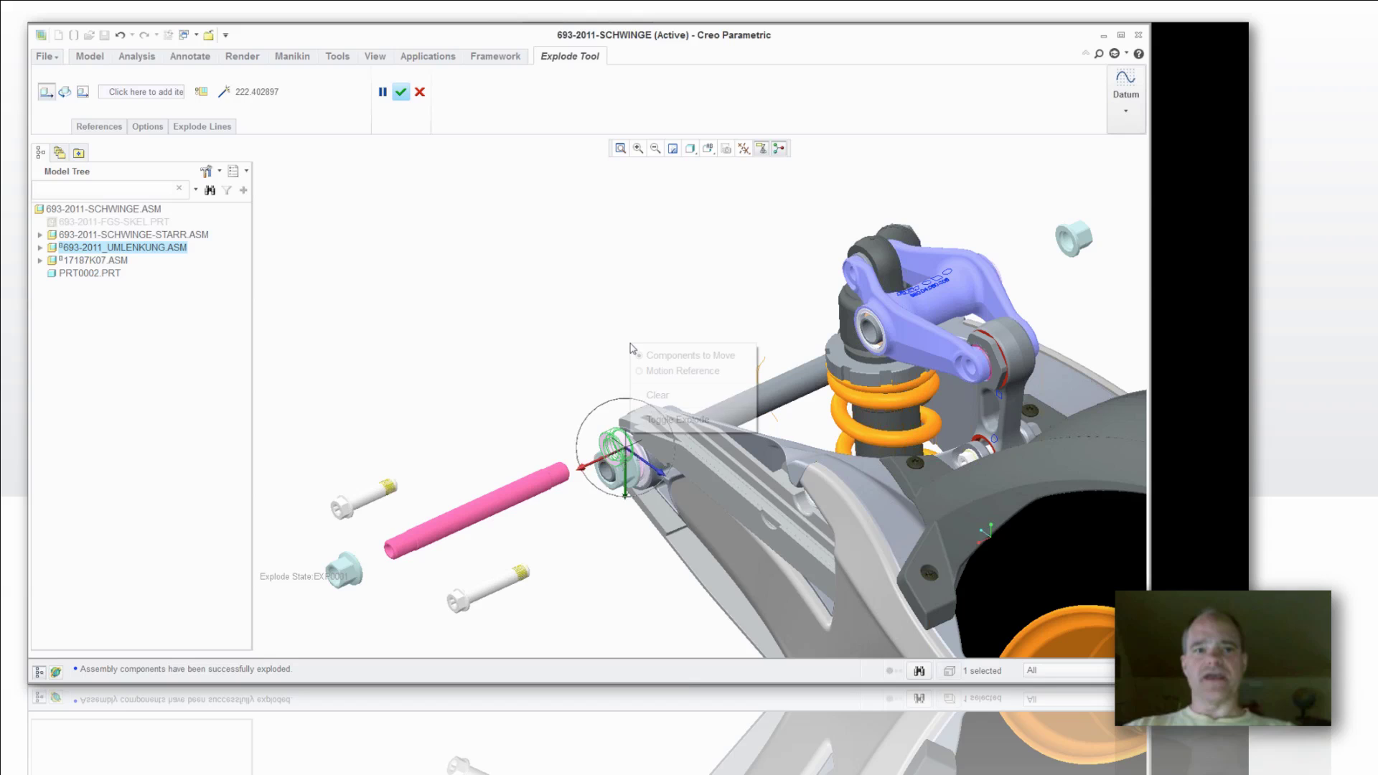
Step: Clear the selection and start a cosmetic offset explode line
left_click(659, 395)
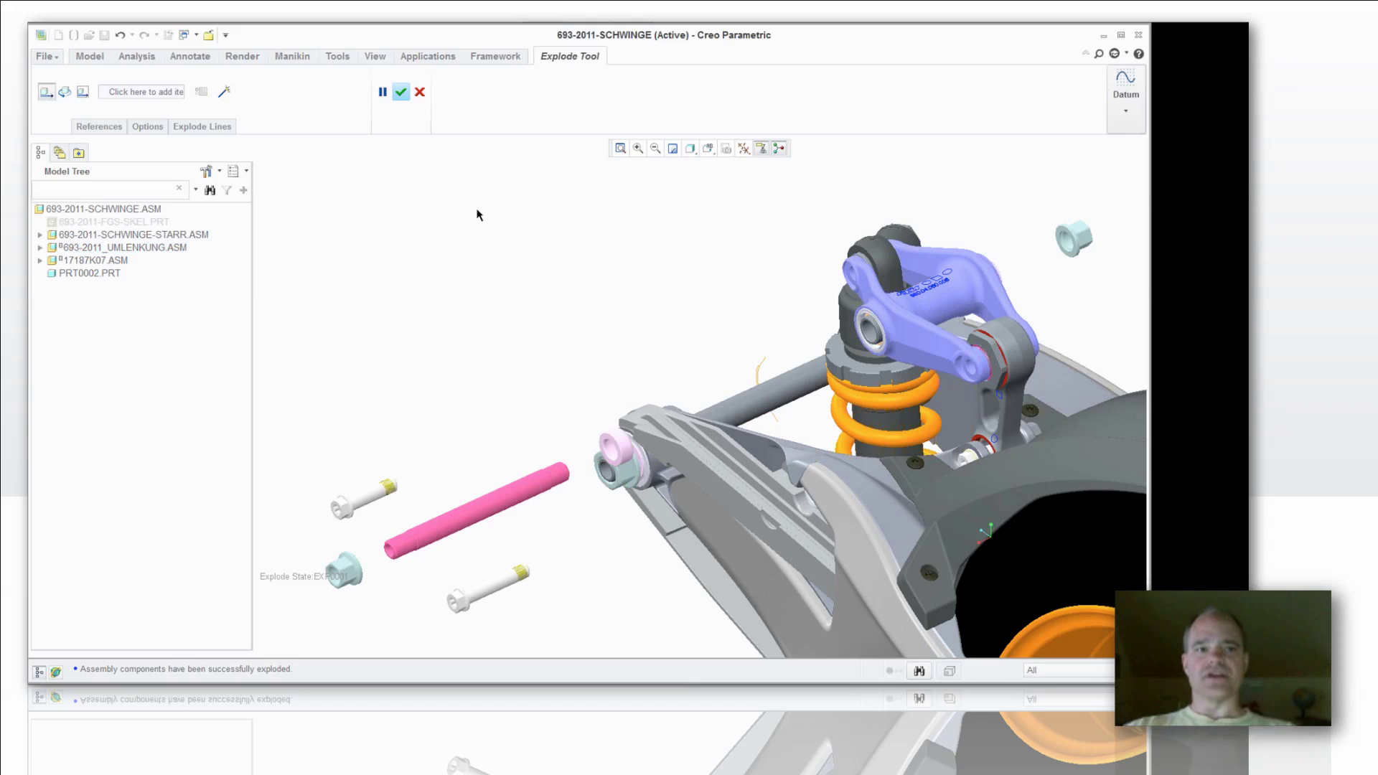
left_click(161, 93)
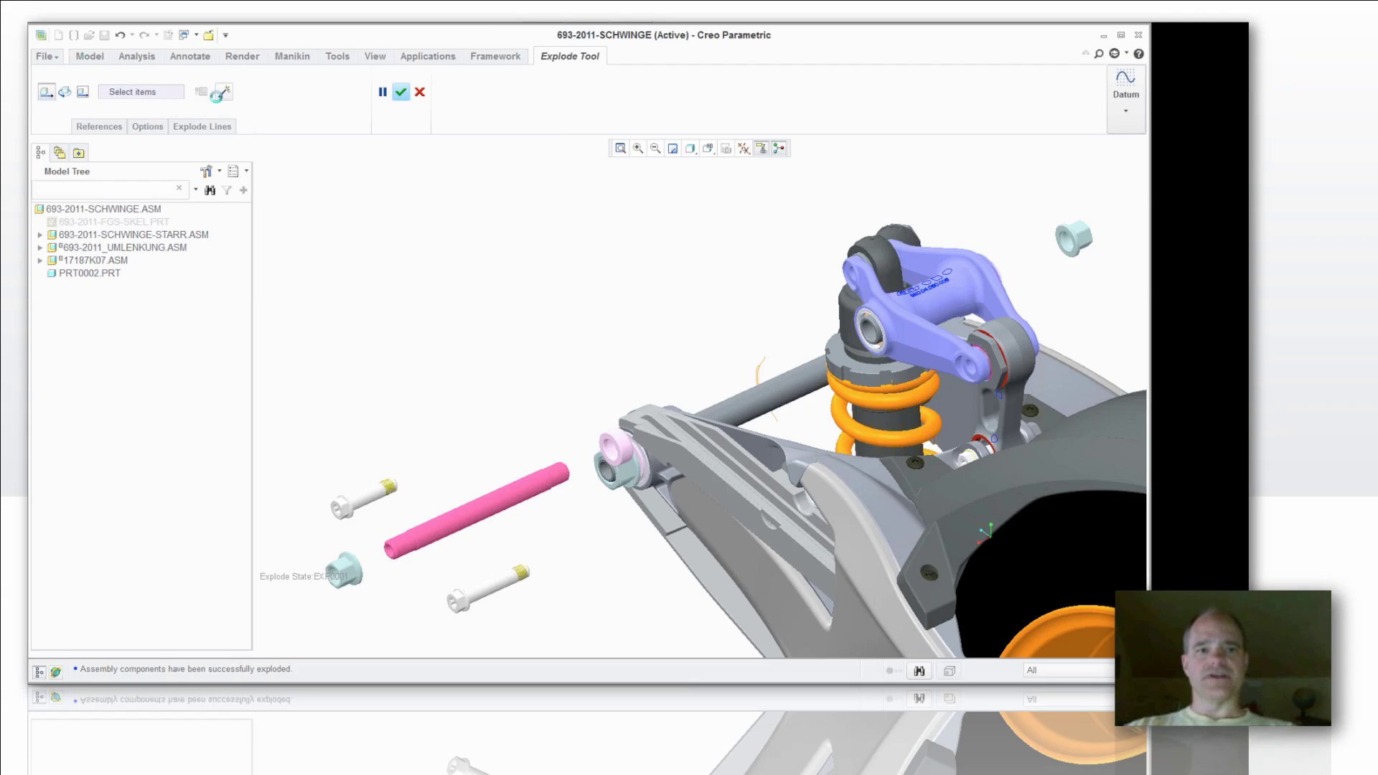
left_click(219, 94)
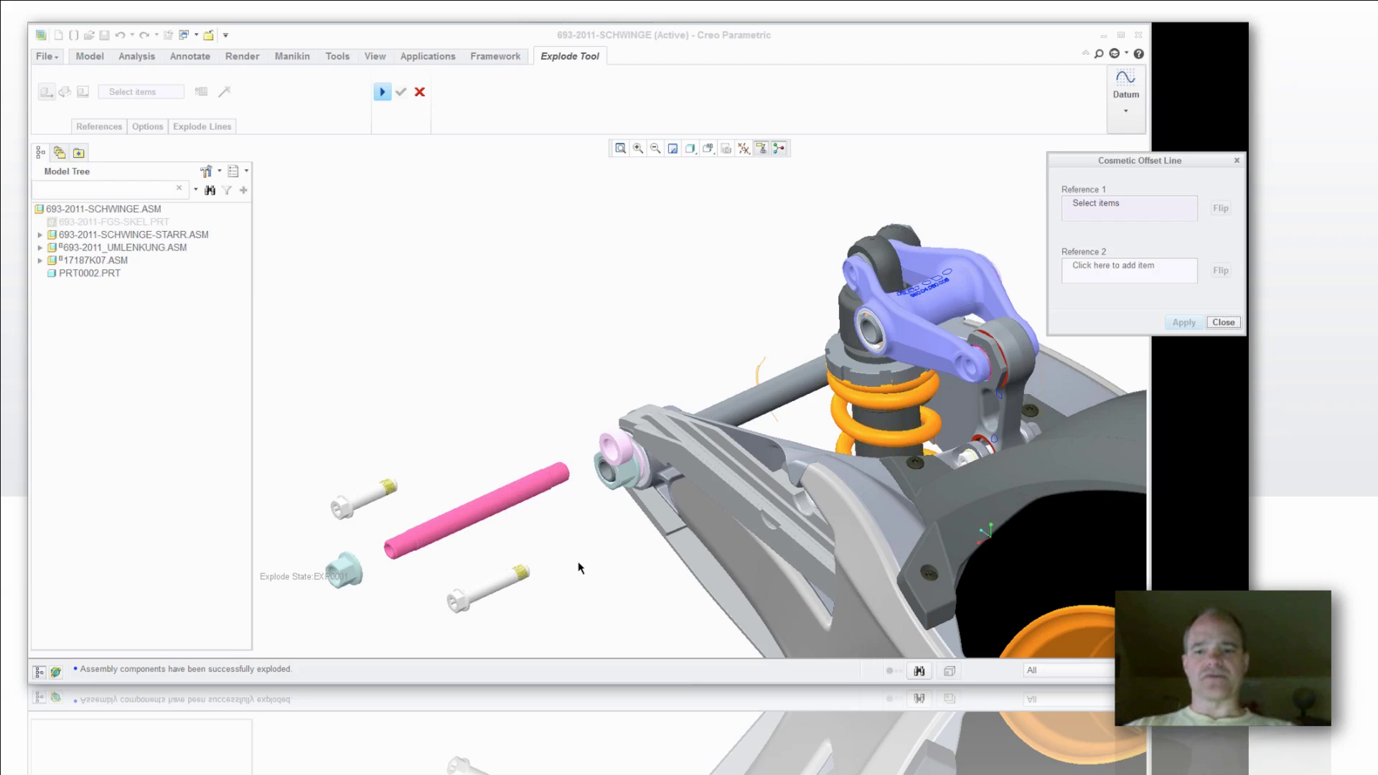
Step: Set the selection filter to Surface and pick the lower bolt's cylindrical surface as first reference
scroll(562, 584, "down", 5)
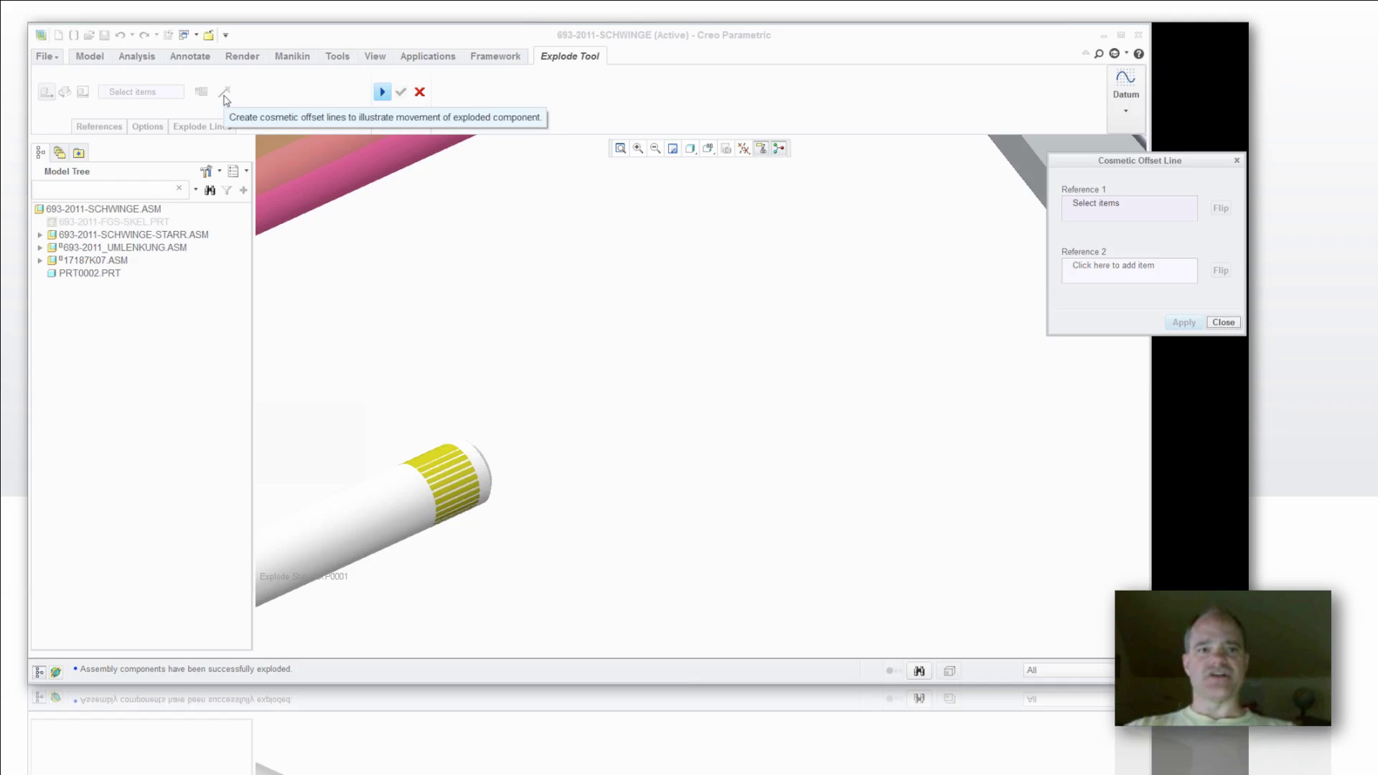
left_click(1044, 671)
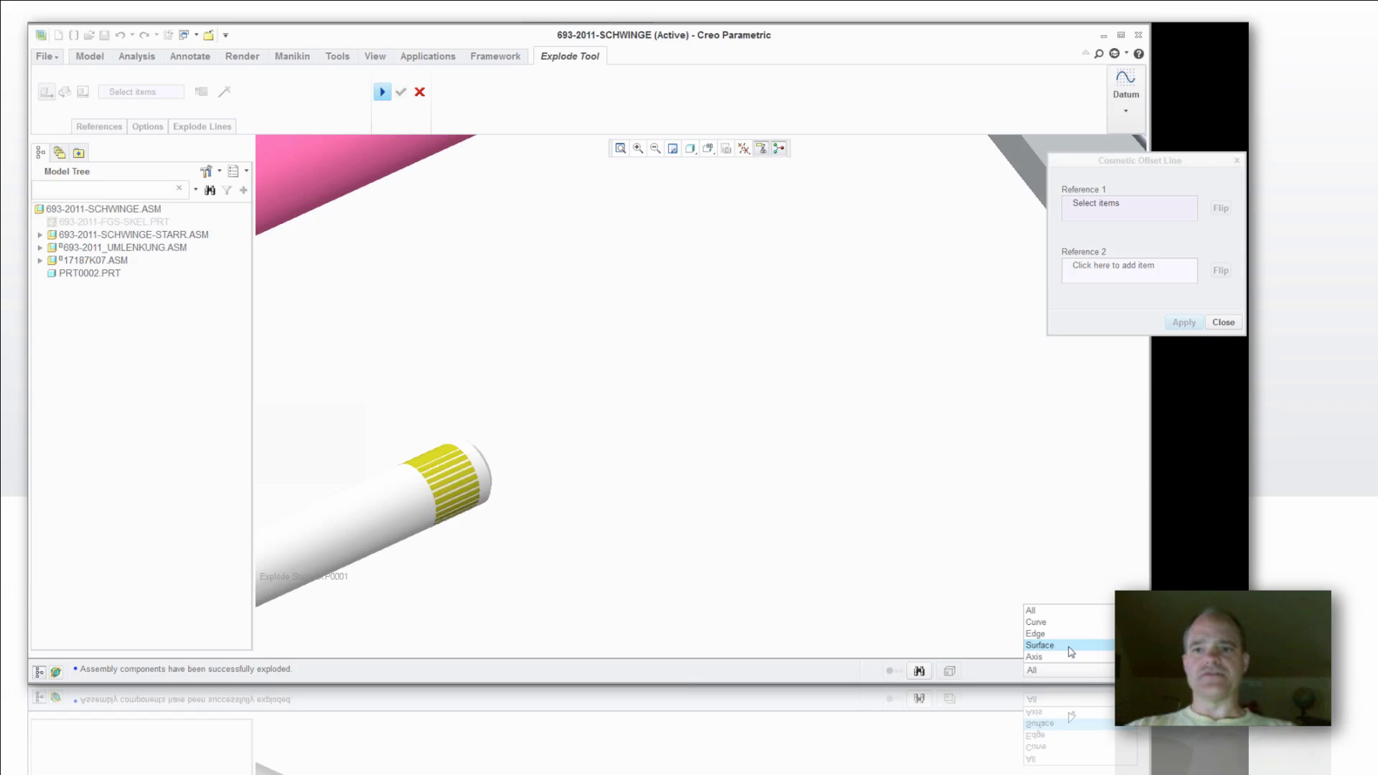
left_click(1069, 645)
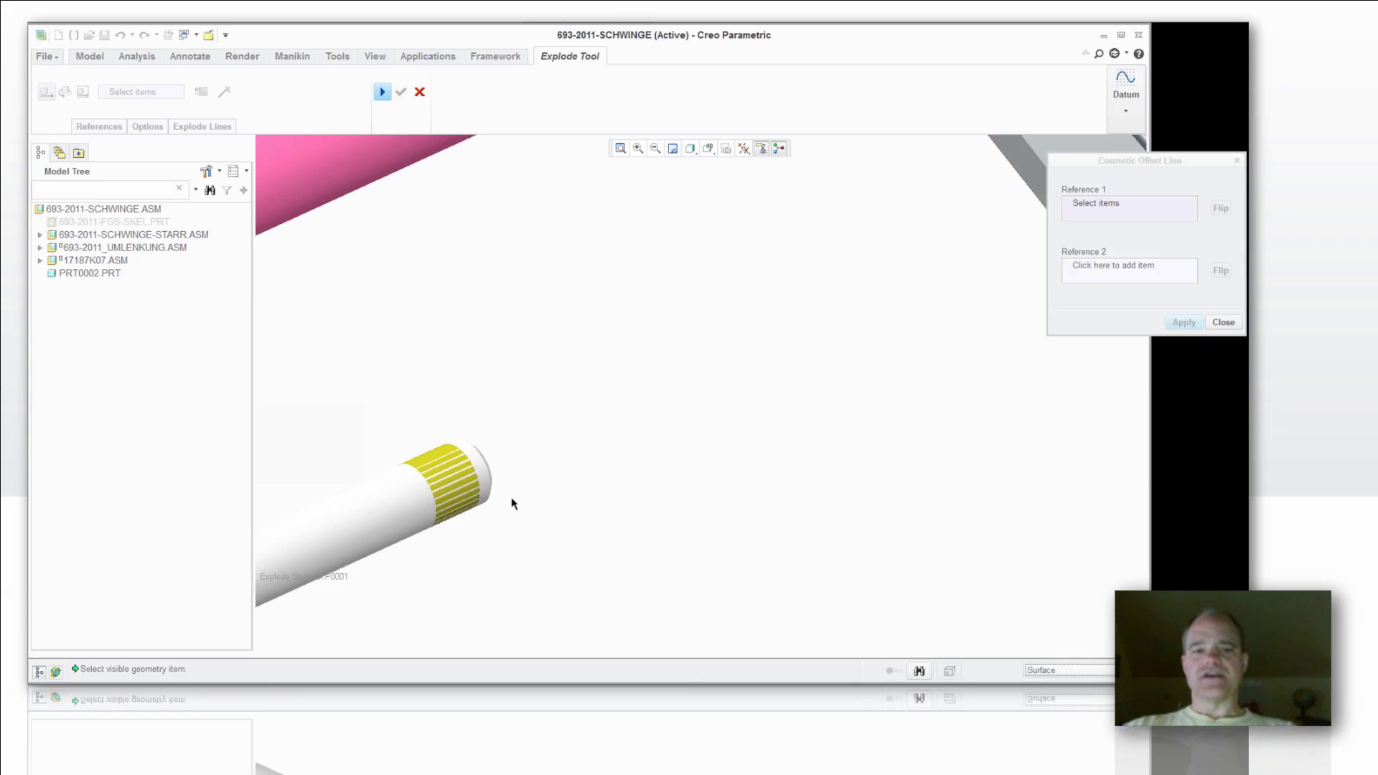
left_click(480, 468)
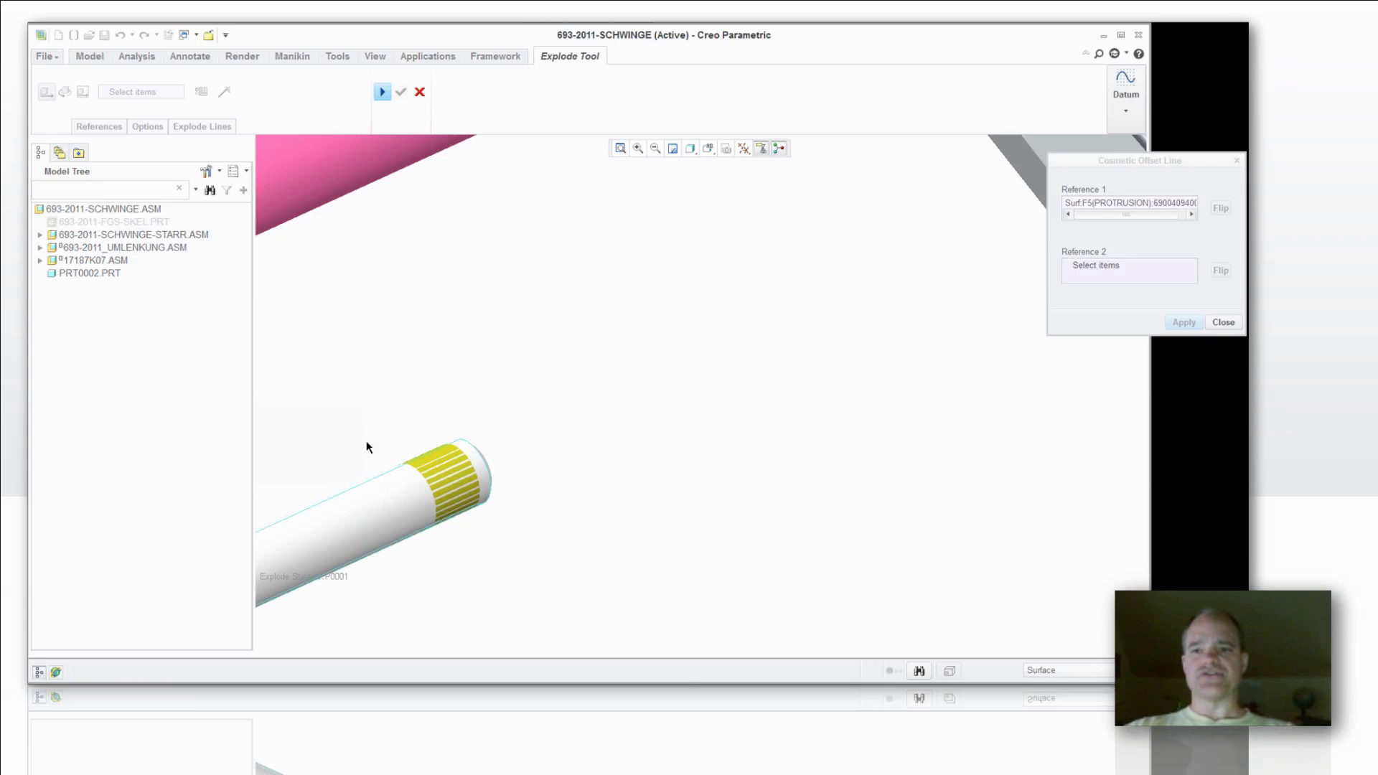
scroll(349, 488, "down", 1)
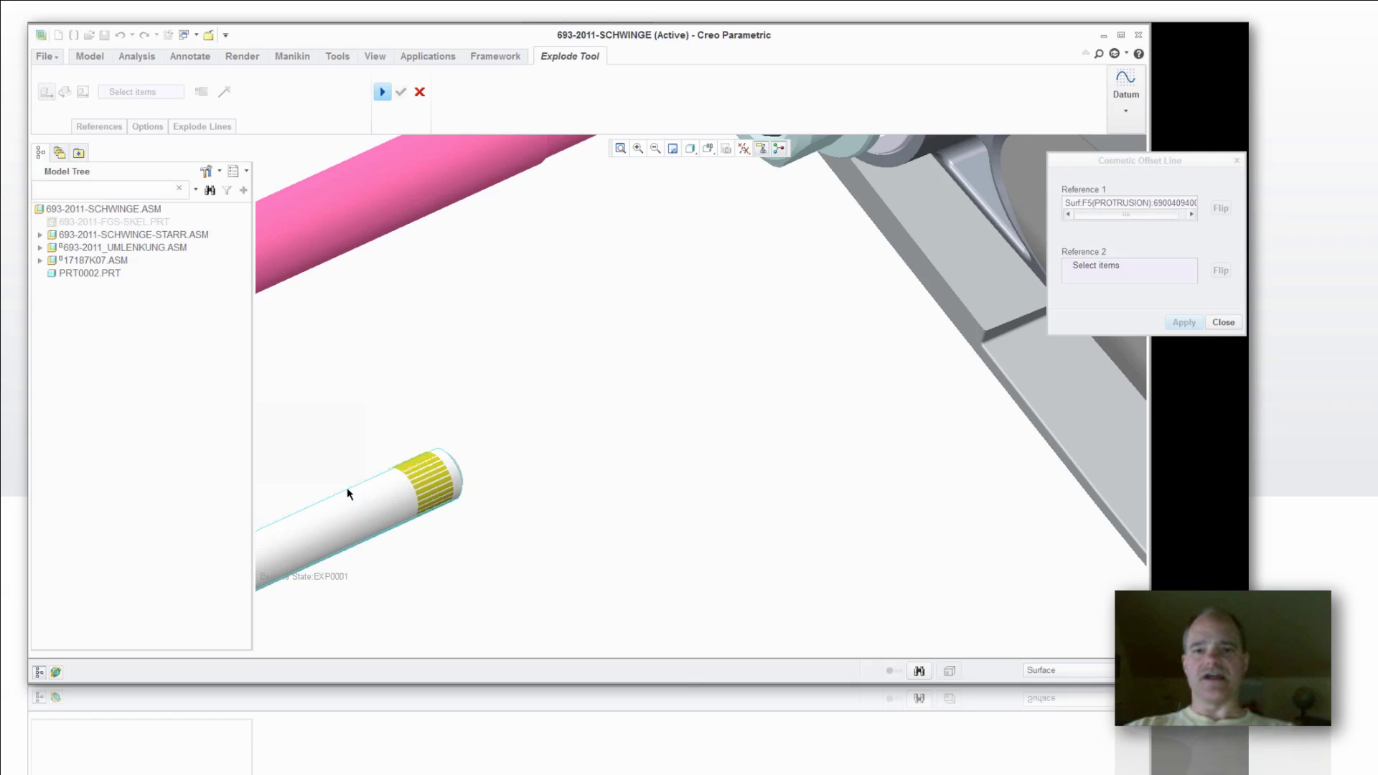
scroll(548, 441, "down", 2)
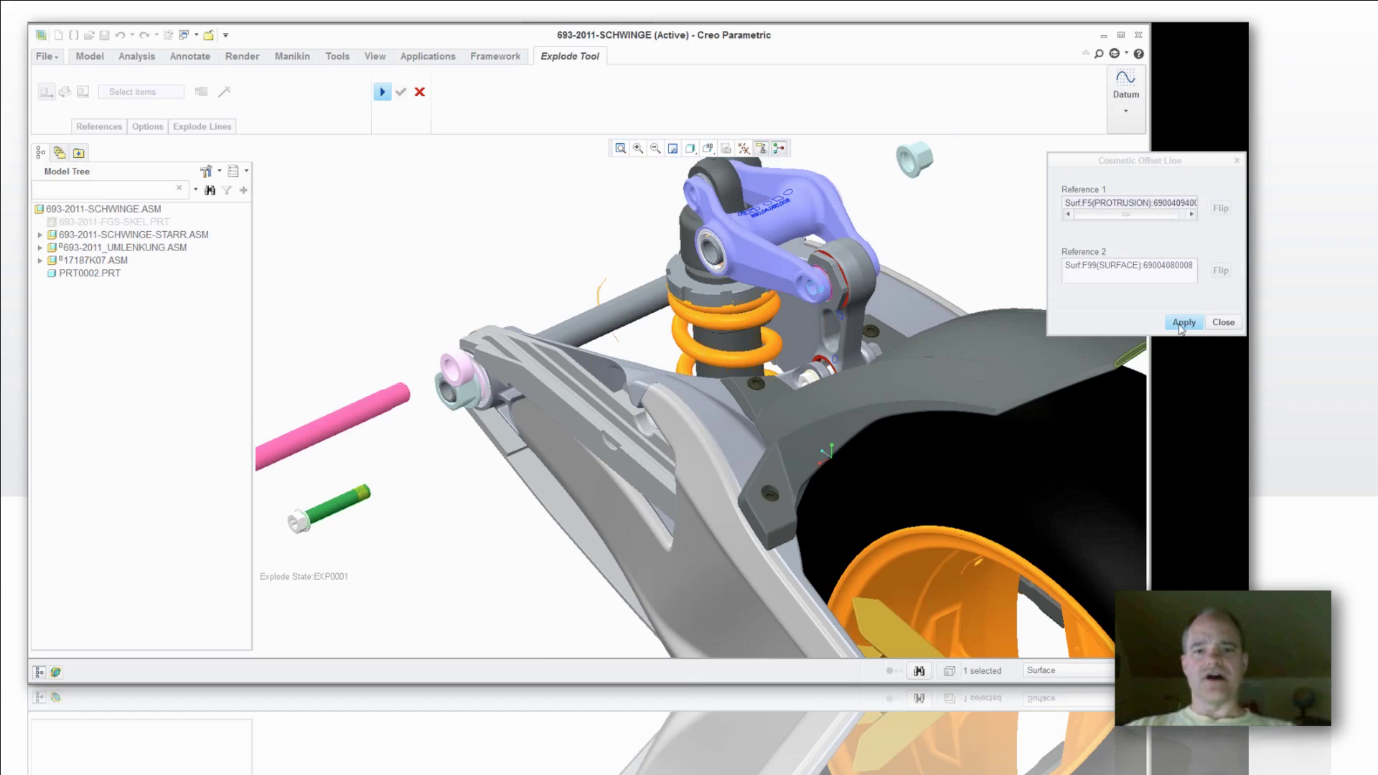
Step: Apply the offset explode line from the bolt and bring up its context menu
left_click(1183, 323)
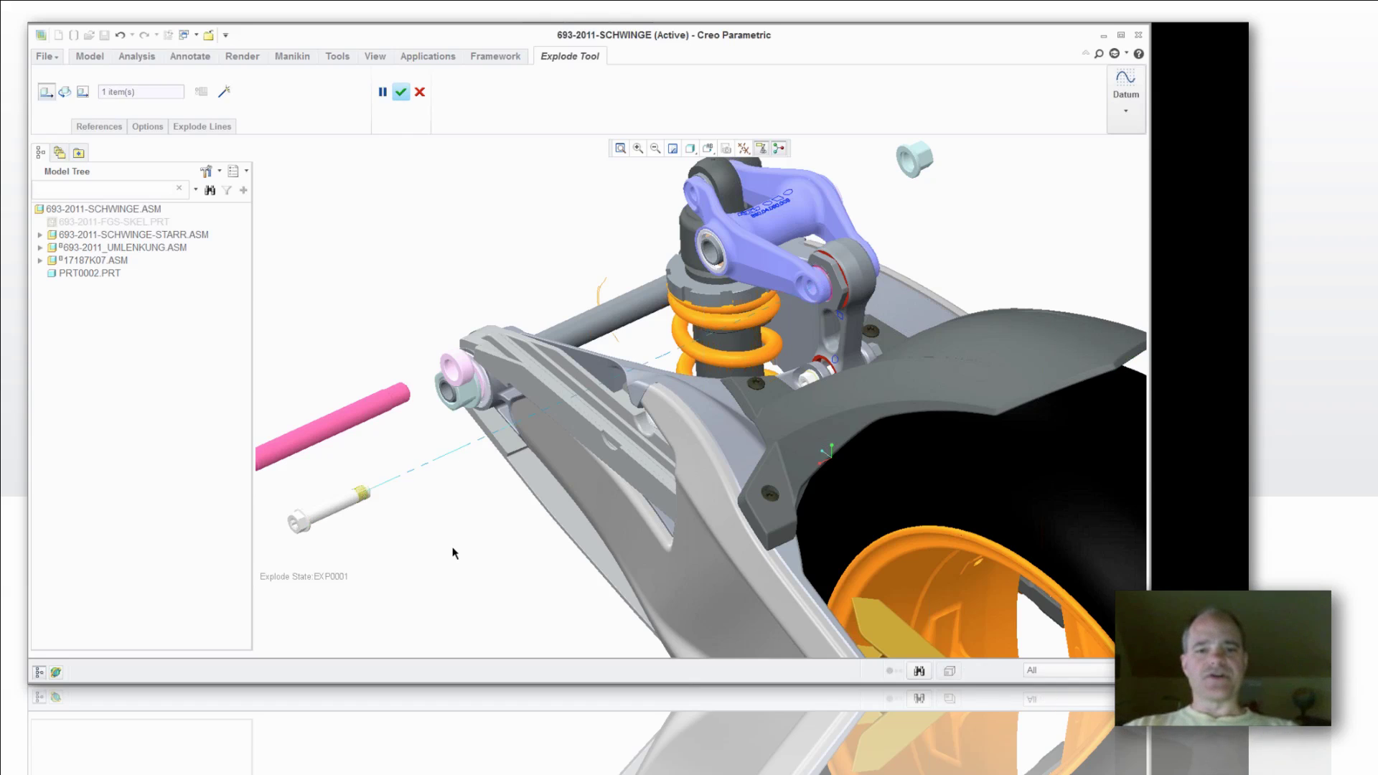
right_click(428, 466)
left_click(419, 488)
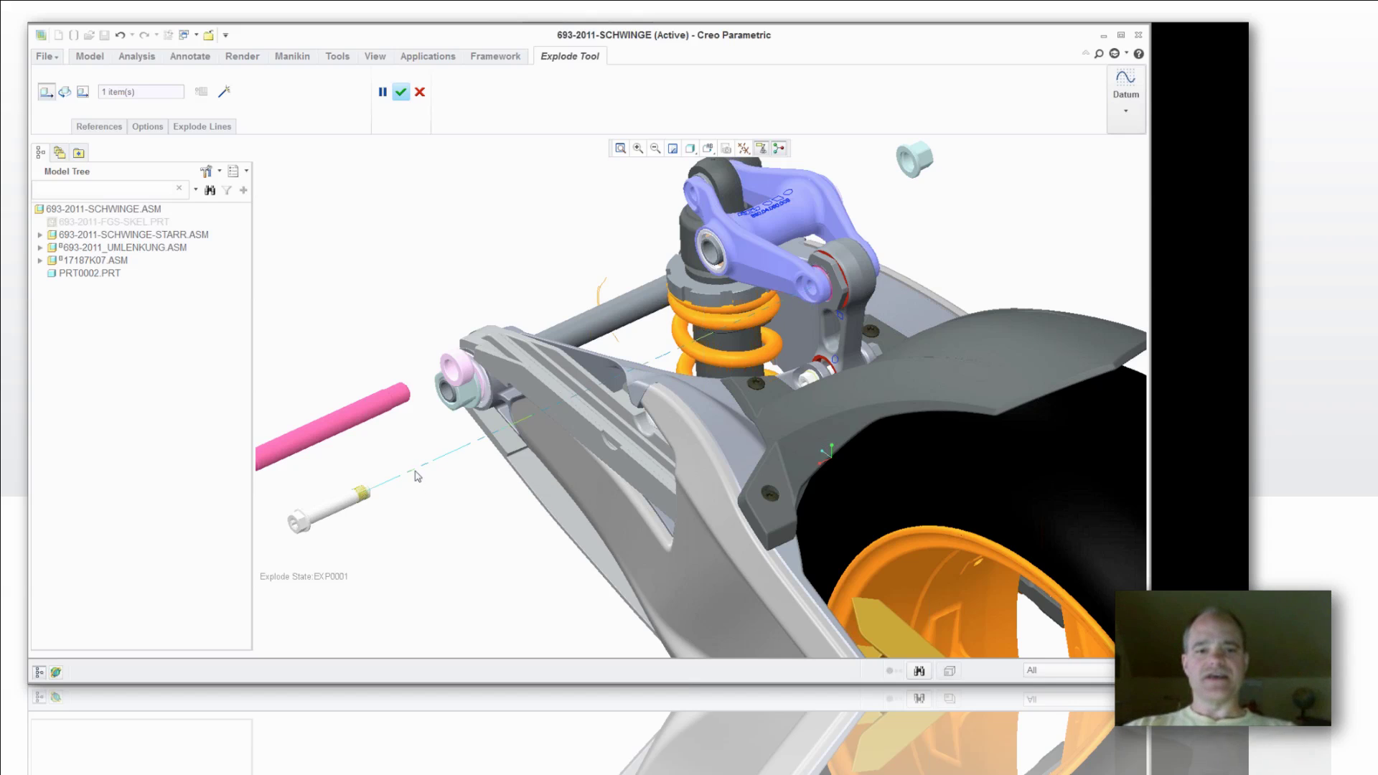
Step: Change the bolt's explode line style to DASHFONT in the black Geometry colour
right_click(416, 473)
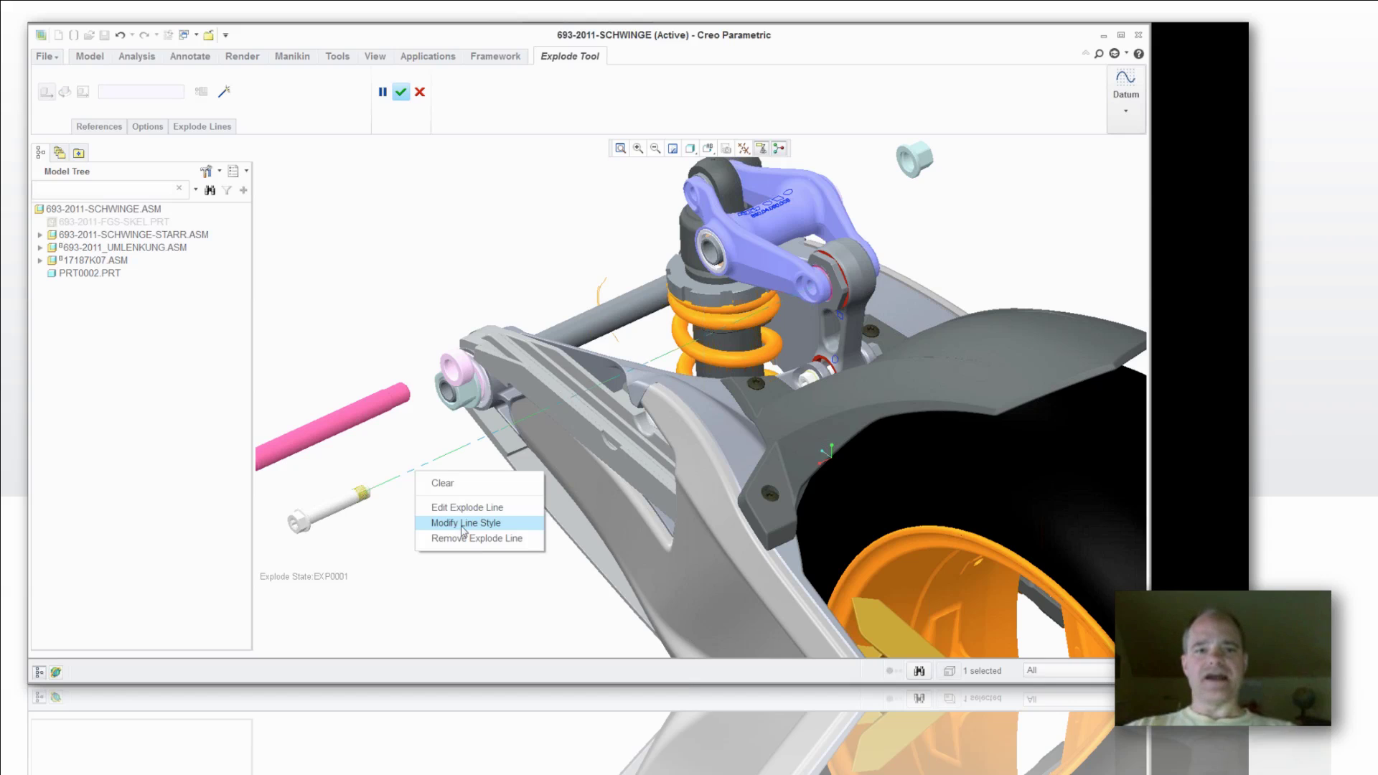
left_click(462, 524)
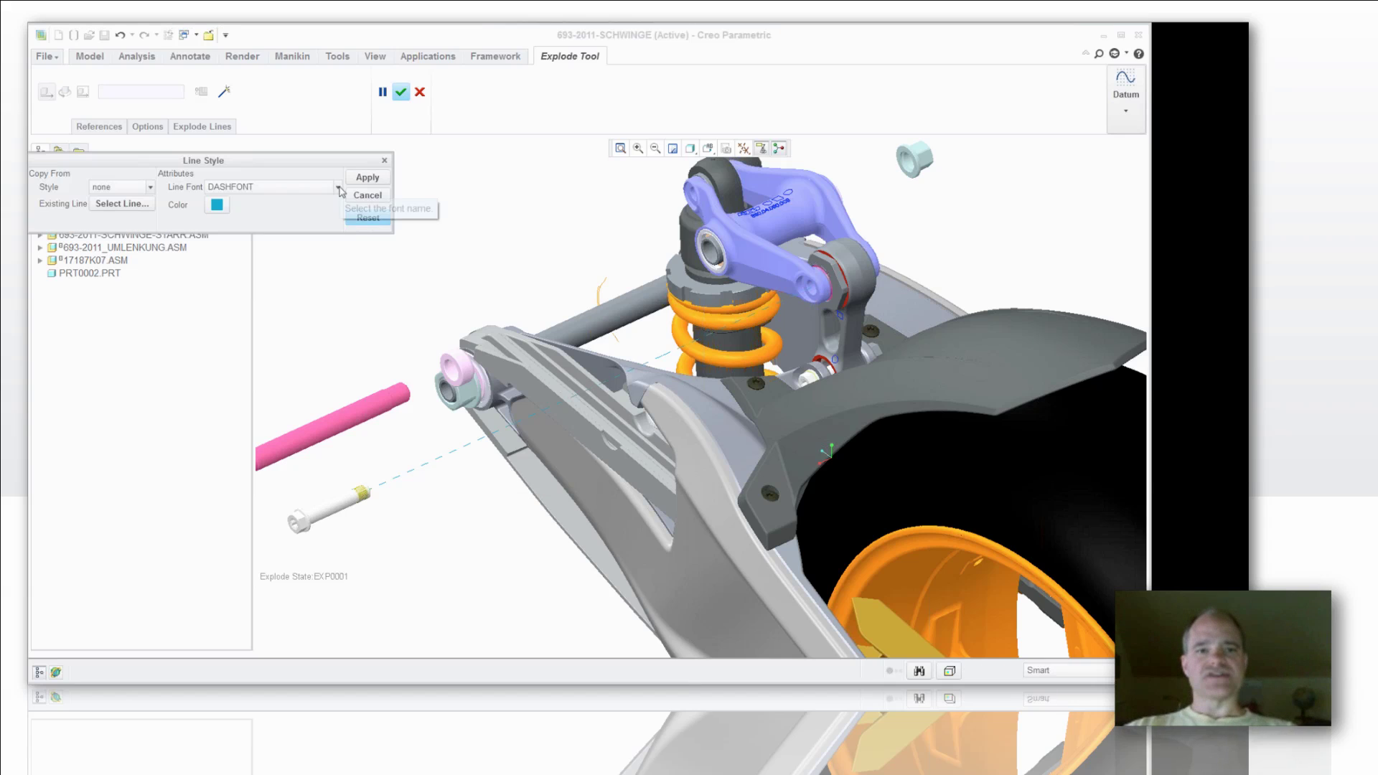
left_click(299, 186)
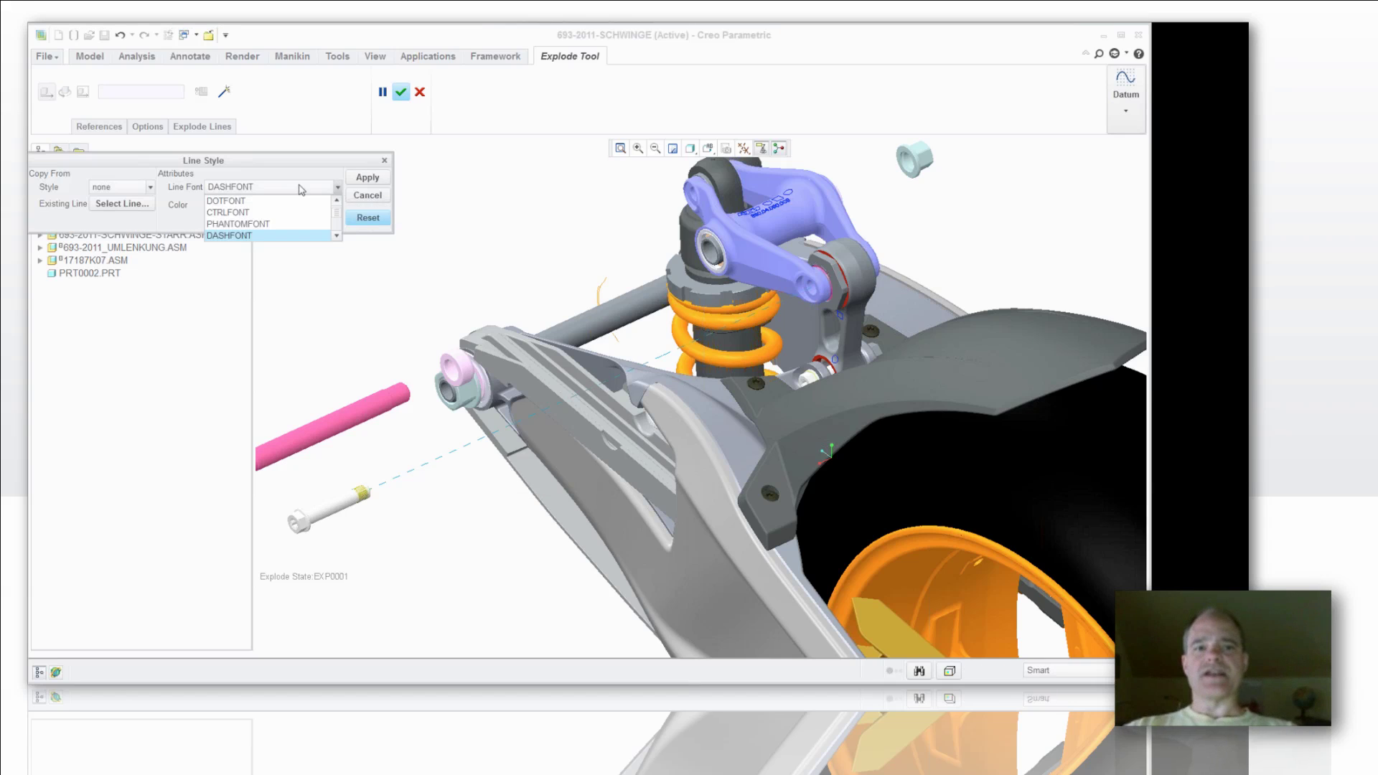
left_click(268, 236)
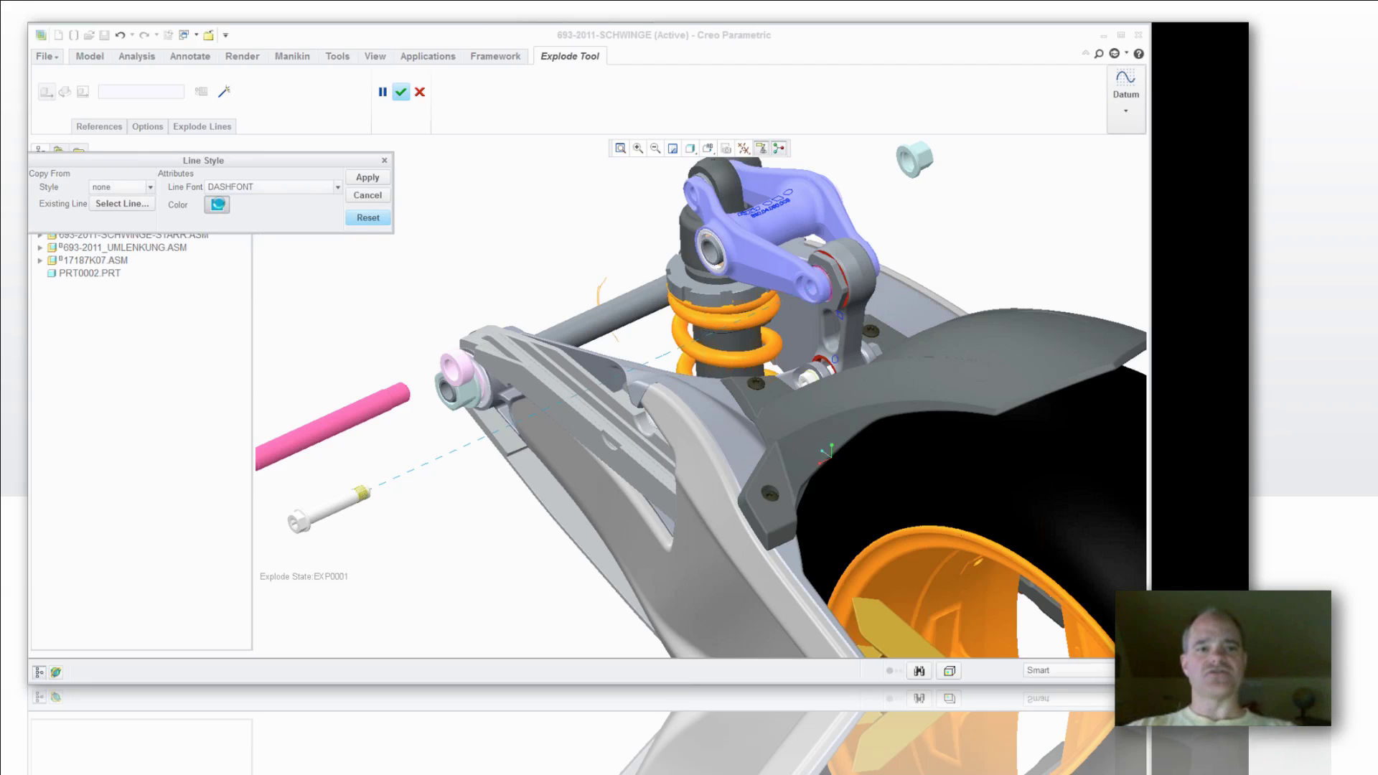
left_click(216, 205)
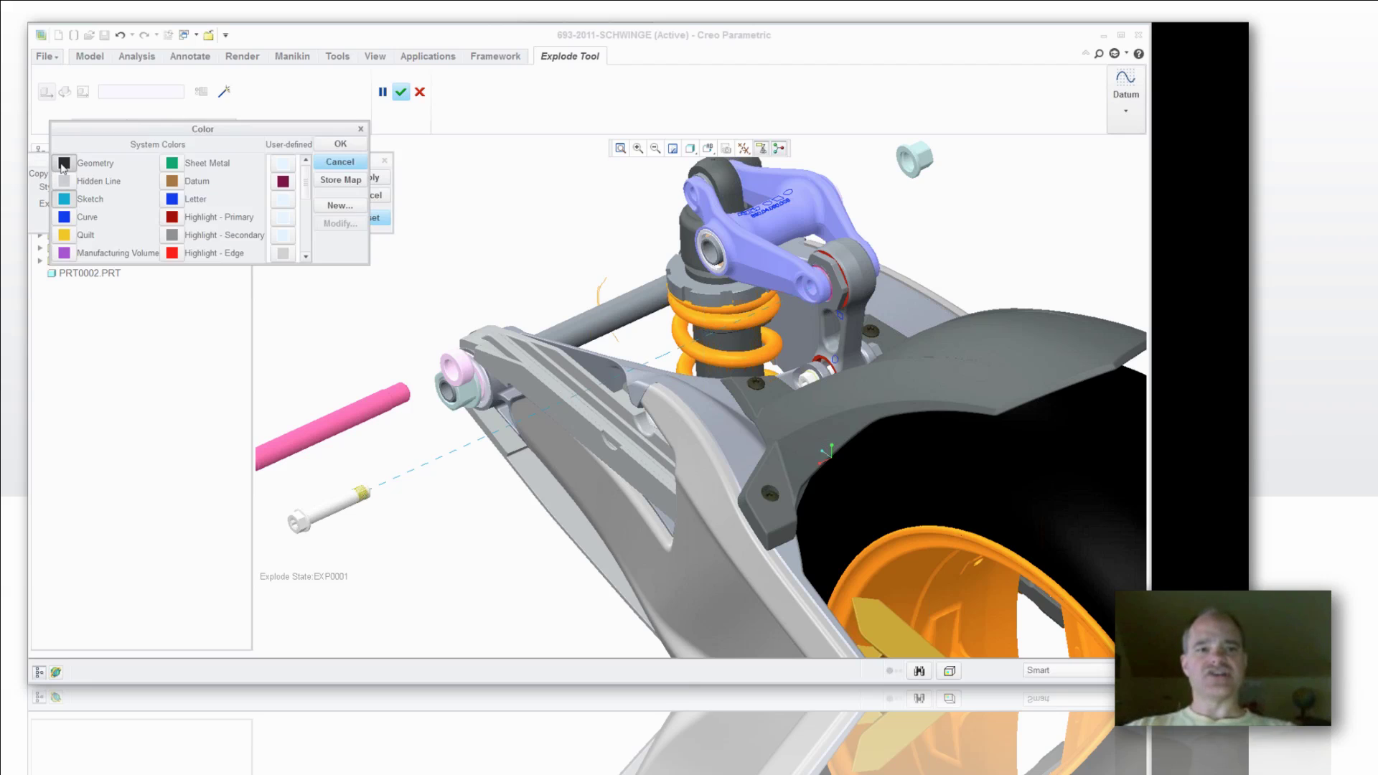
left_click(336, 145)
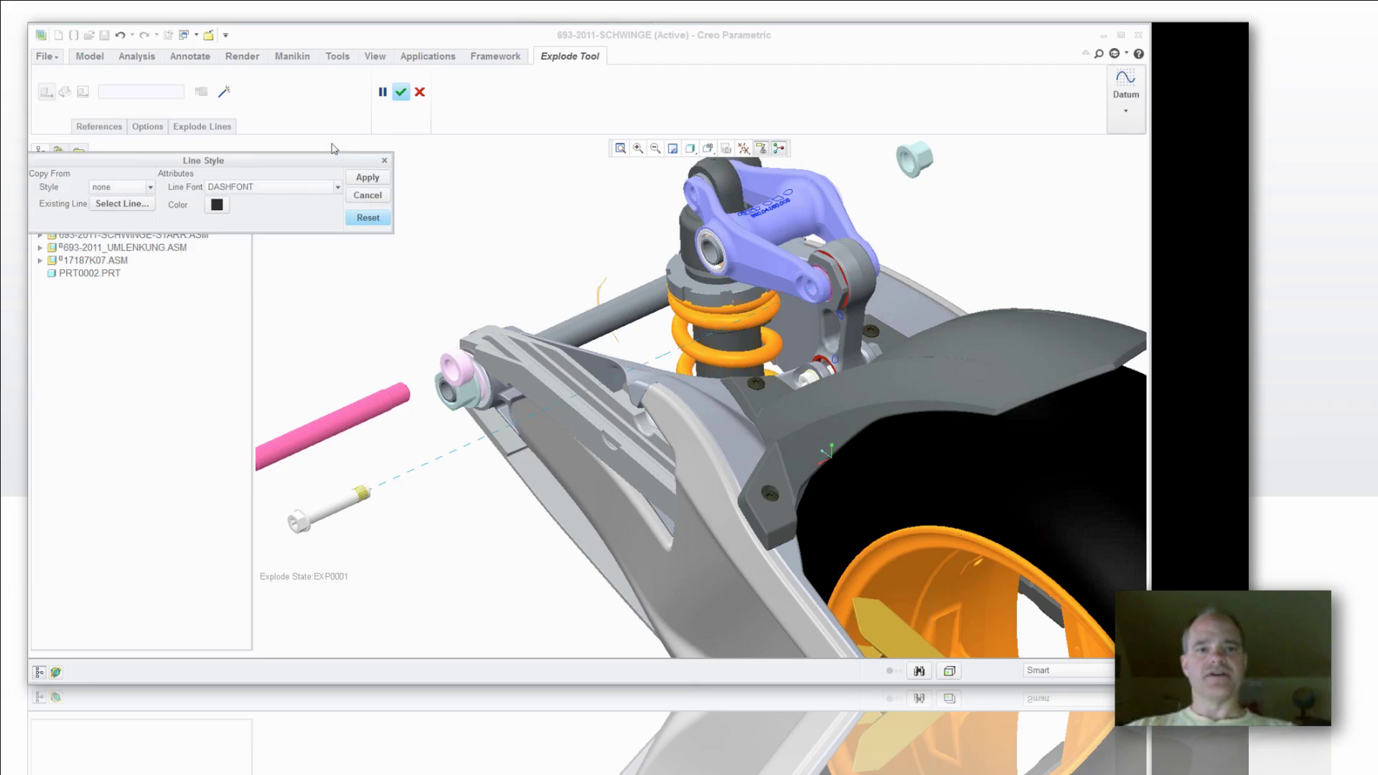
left_click(371, 178)
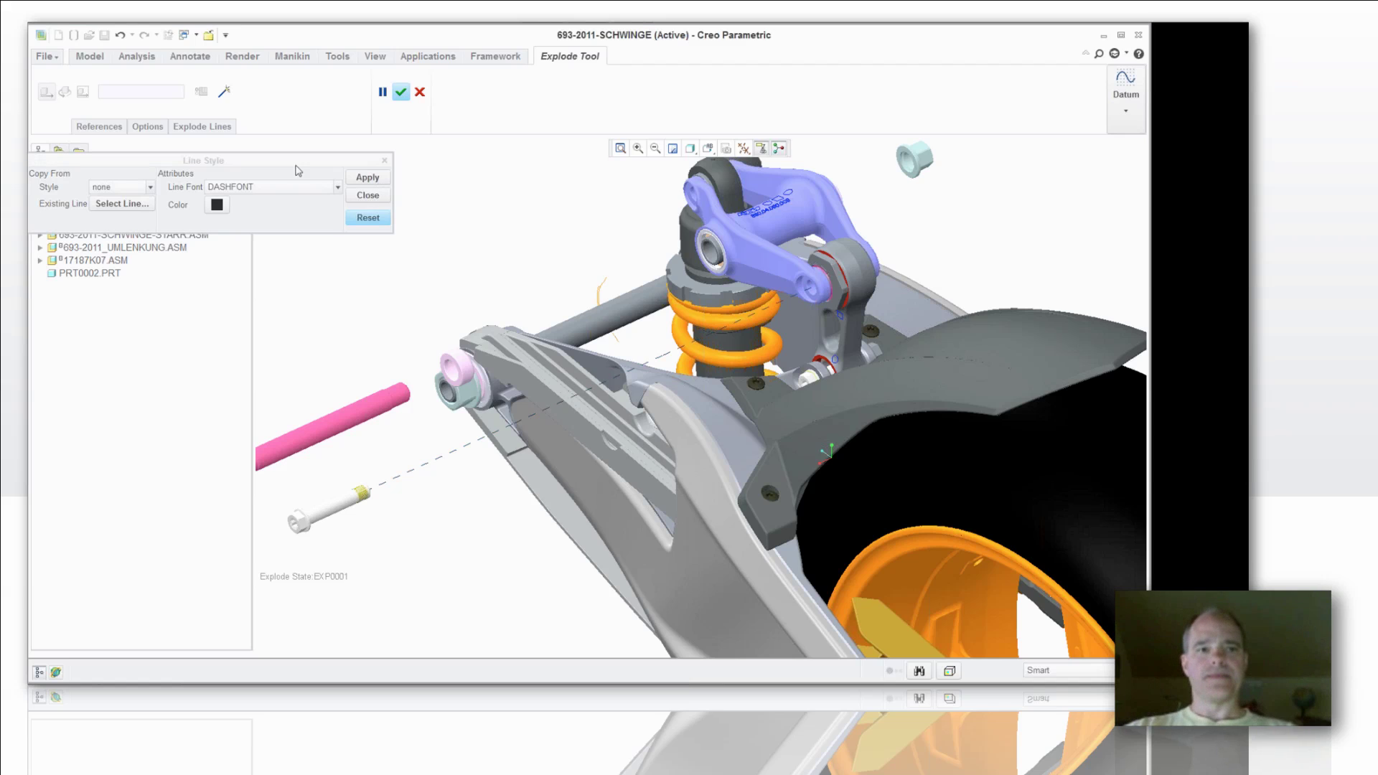
left_click_drag(151, 163, 207, 166)
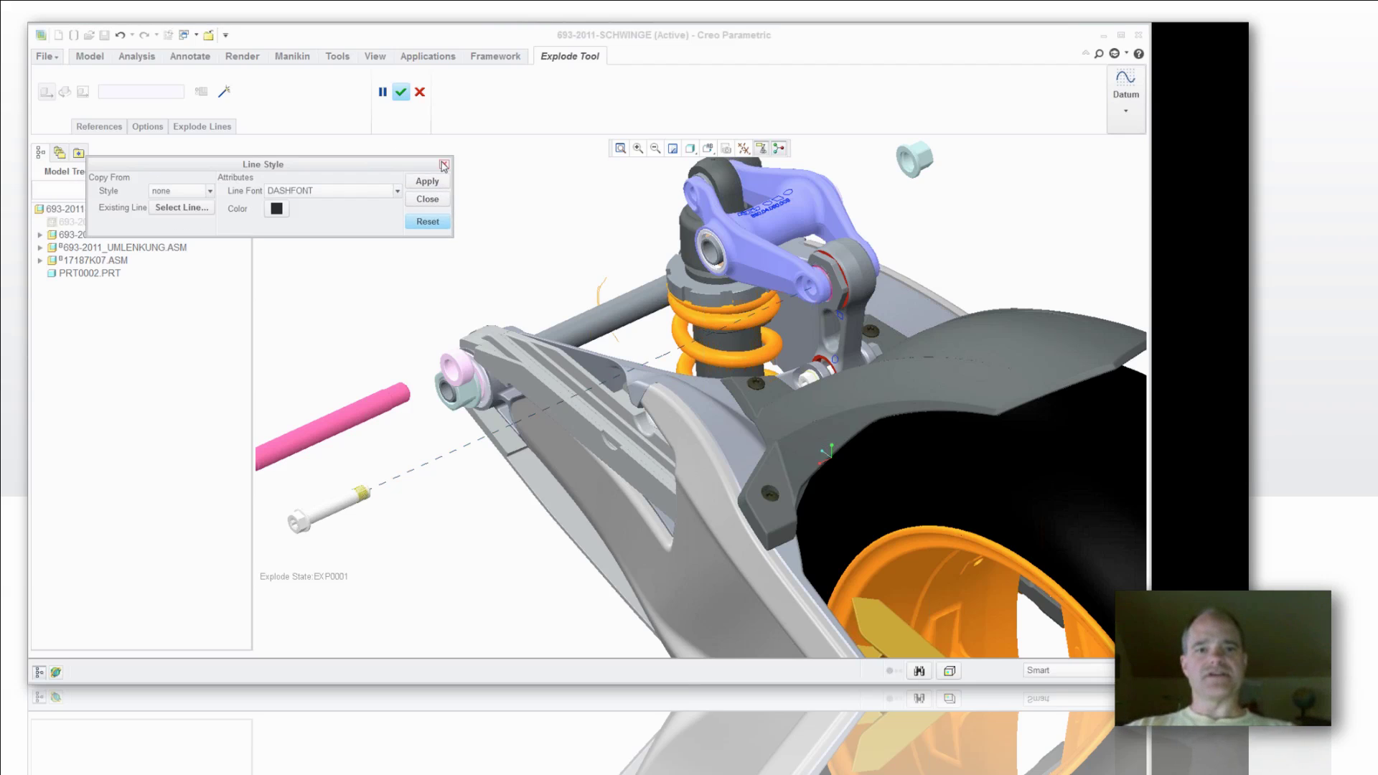
left_click(443, 163)
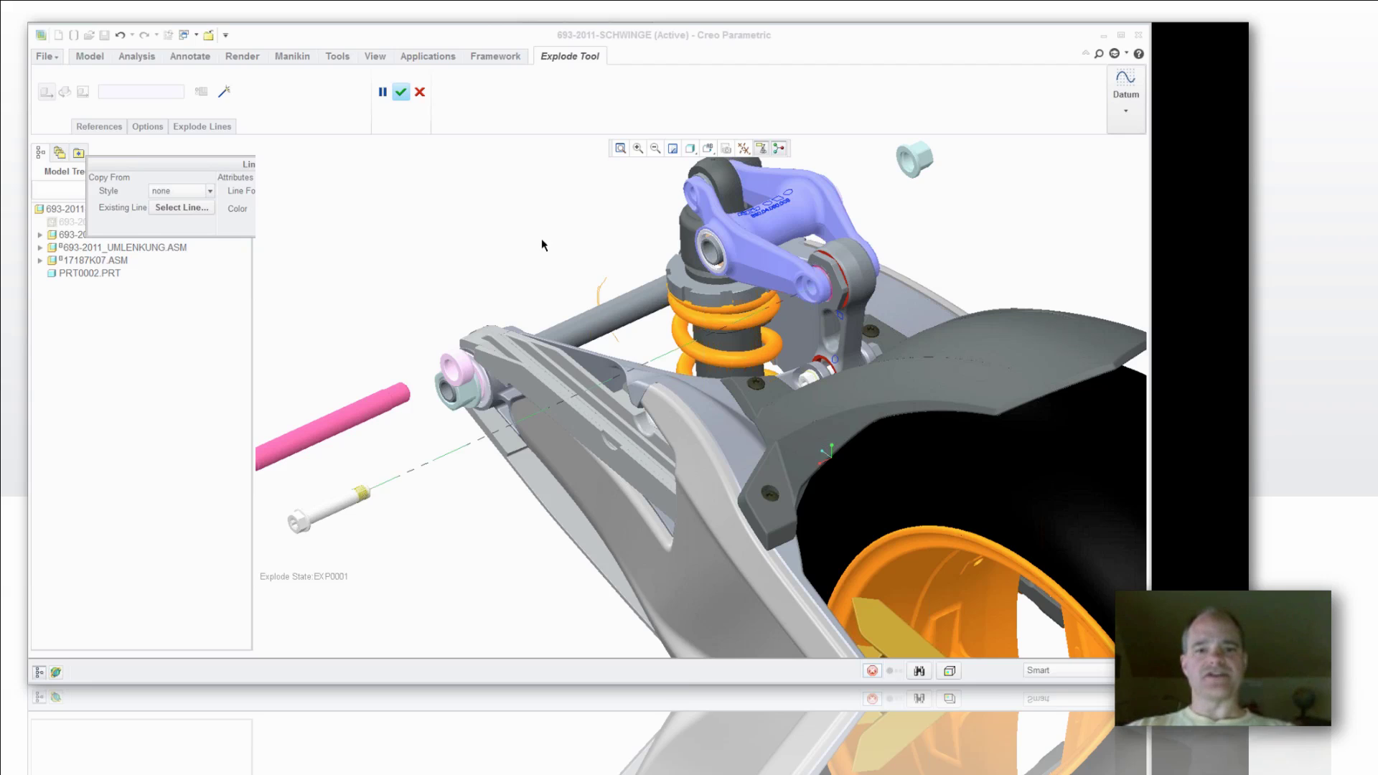
Step: Move the lower bolt up about 221 units along the vertical axis
left_click(671, 288)
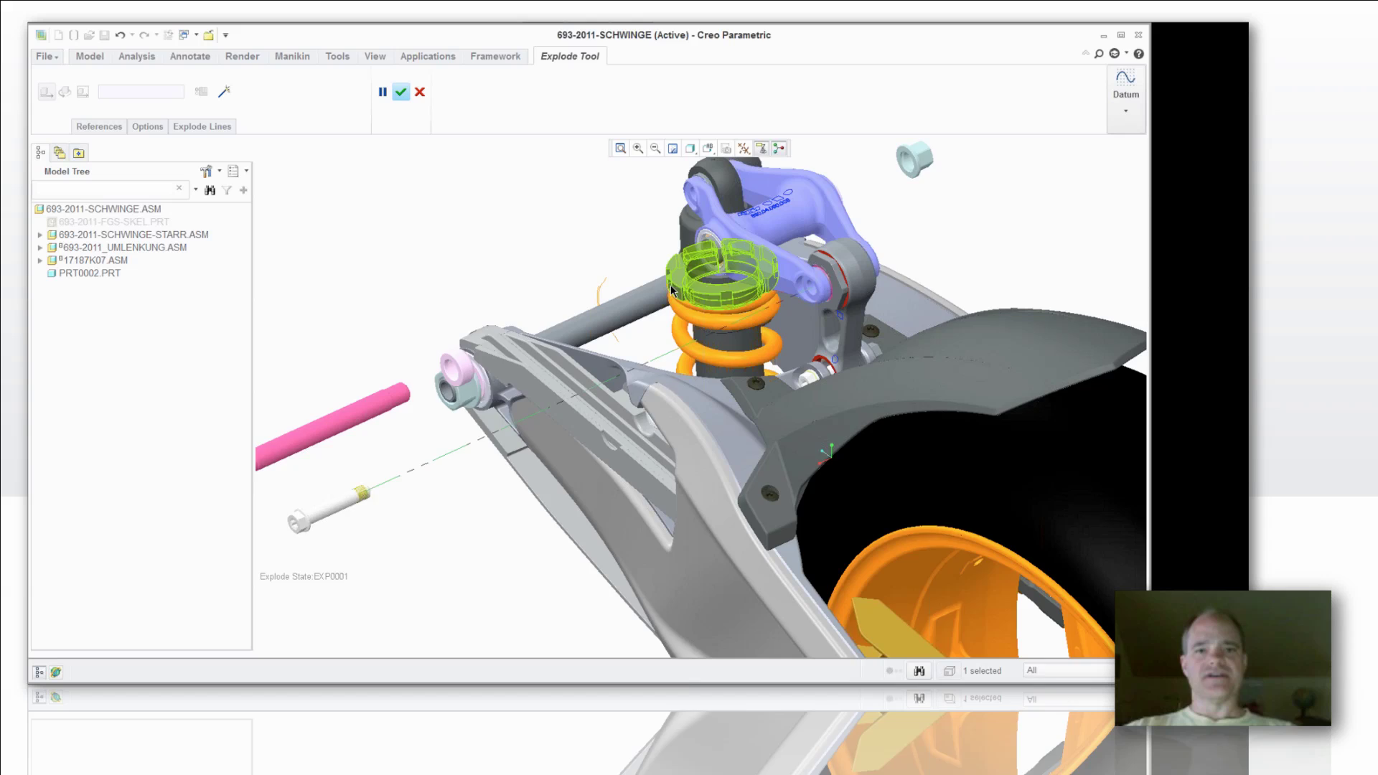
scroll(671, 288, "up", 2)
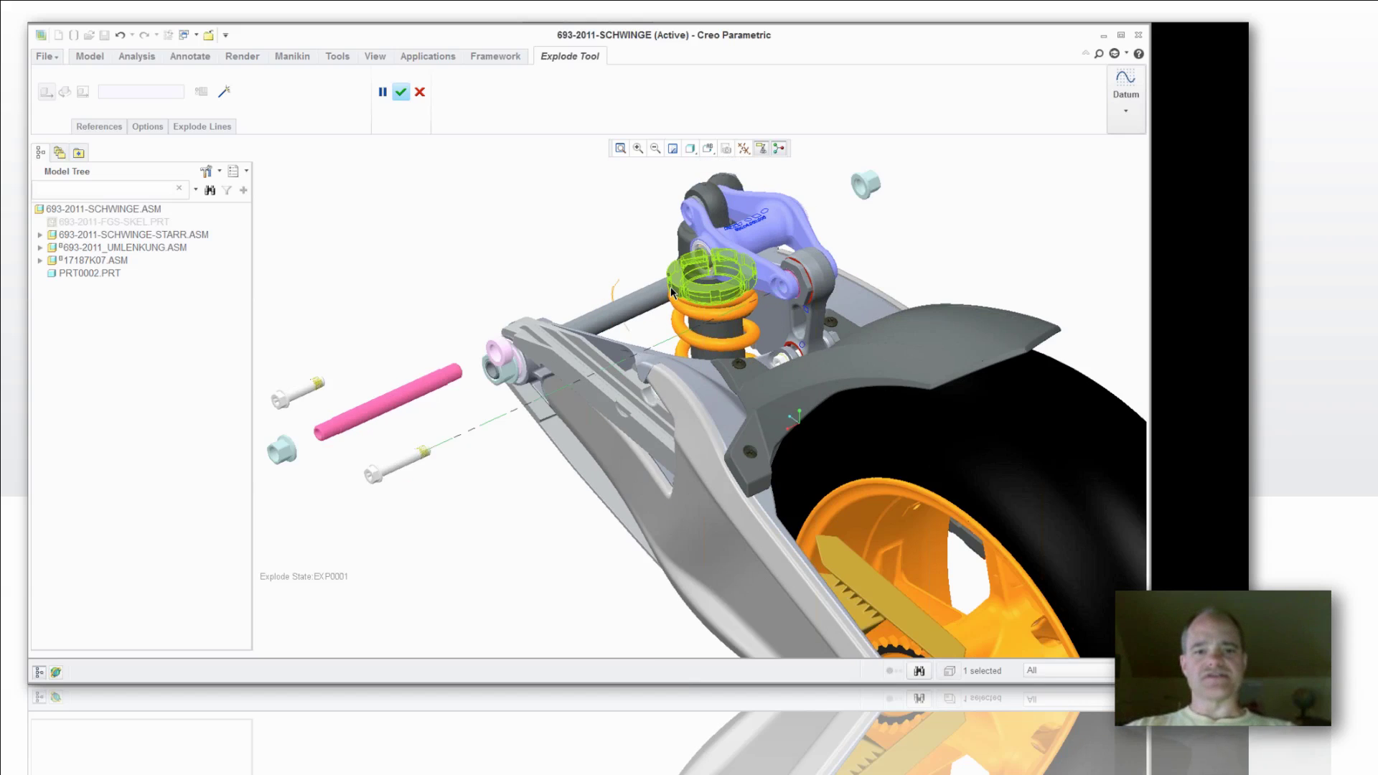
scroll(476, 260, "up", 2)
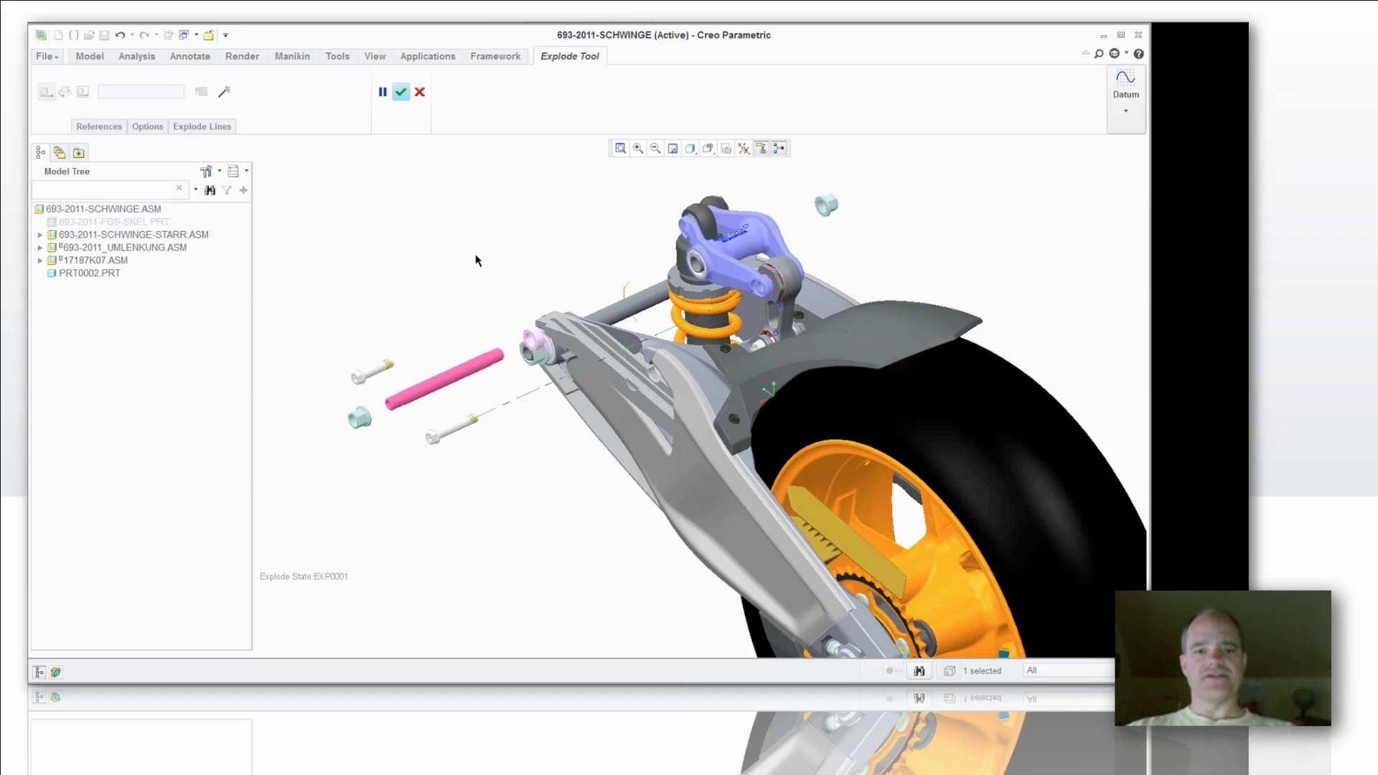
left_click(452, 429)
left_click_drag(452, 402, 485, 222)
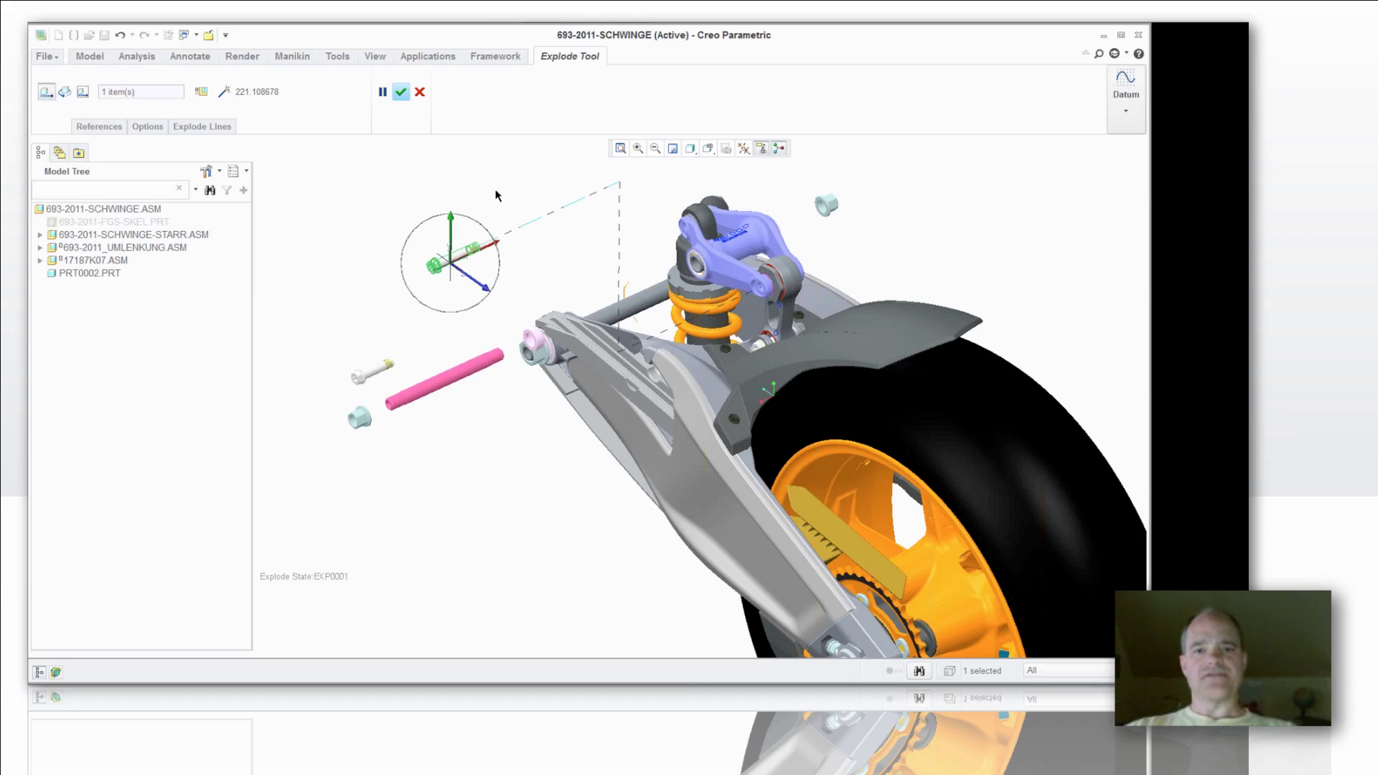
middle_click_drag(500, 178, 499, 176)
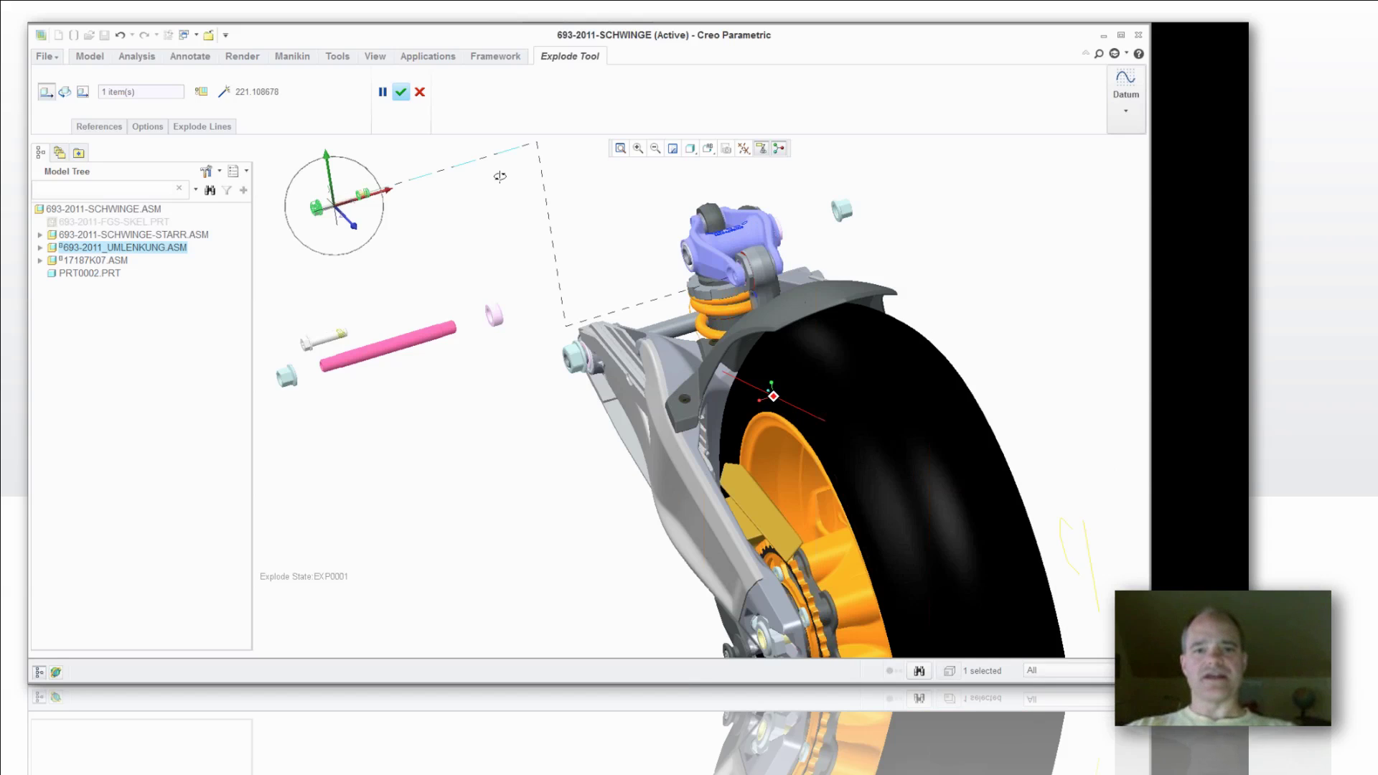
middle_click_drag(500, 176, 576, 340)
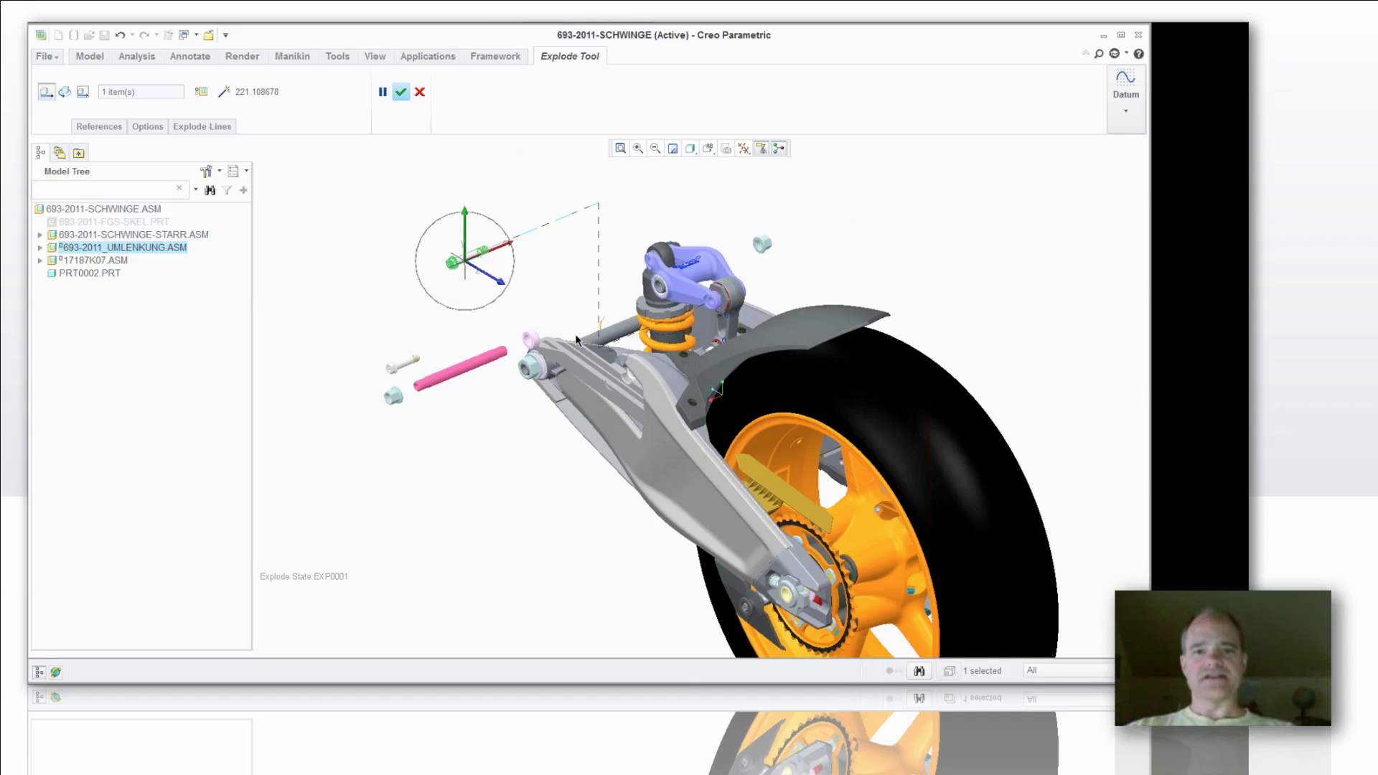
middle_click_drag(576, 340, 605, 266)
Step: Edit the bolt's explode line so it bends at a corner and ends vertically at the bushing
right_click(605, 265)
left_click(657, 295)
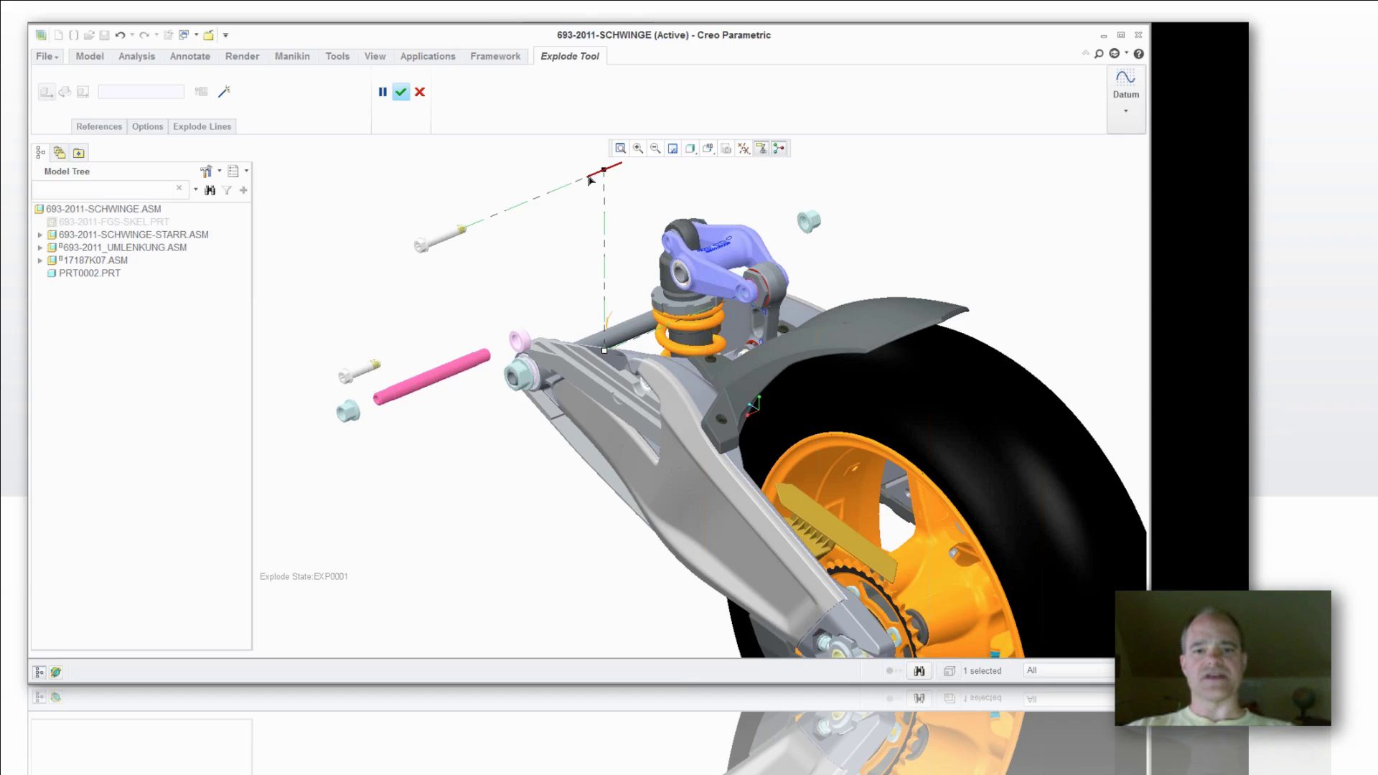
left_click(601, 351)
left_click_drag(582, 363, 535, 379)
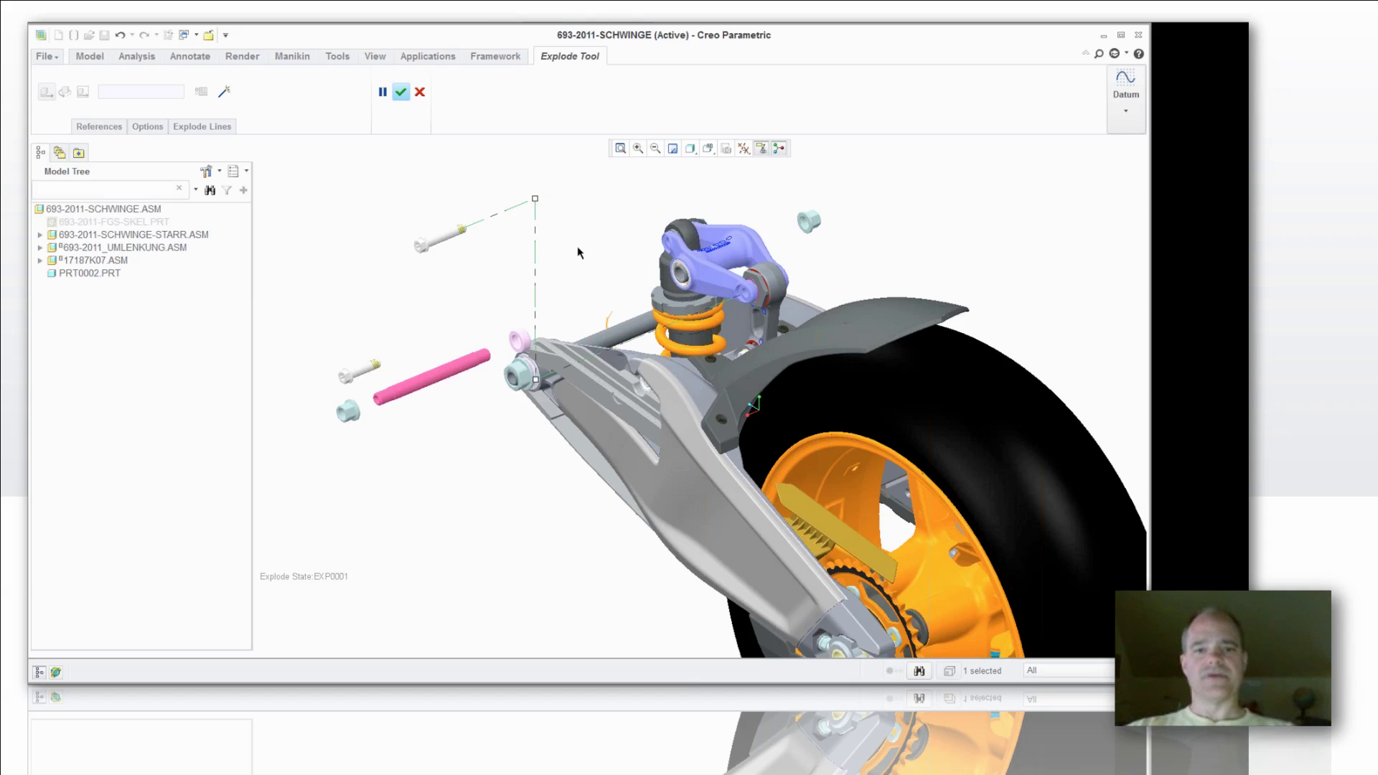
Step: Finish the Explode Tool and save the explode state Exp0001 in View Manager
middle_click(1095, 194)
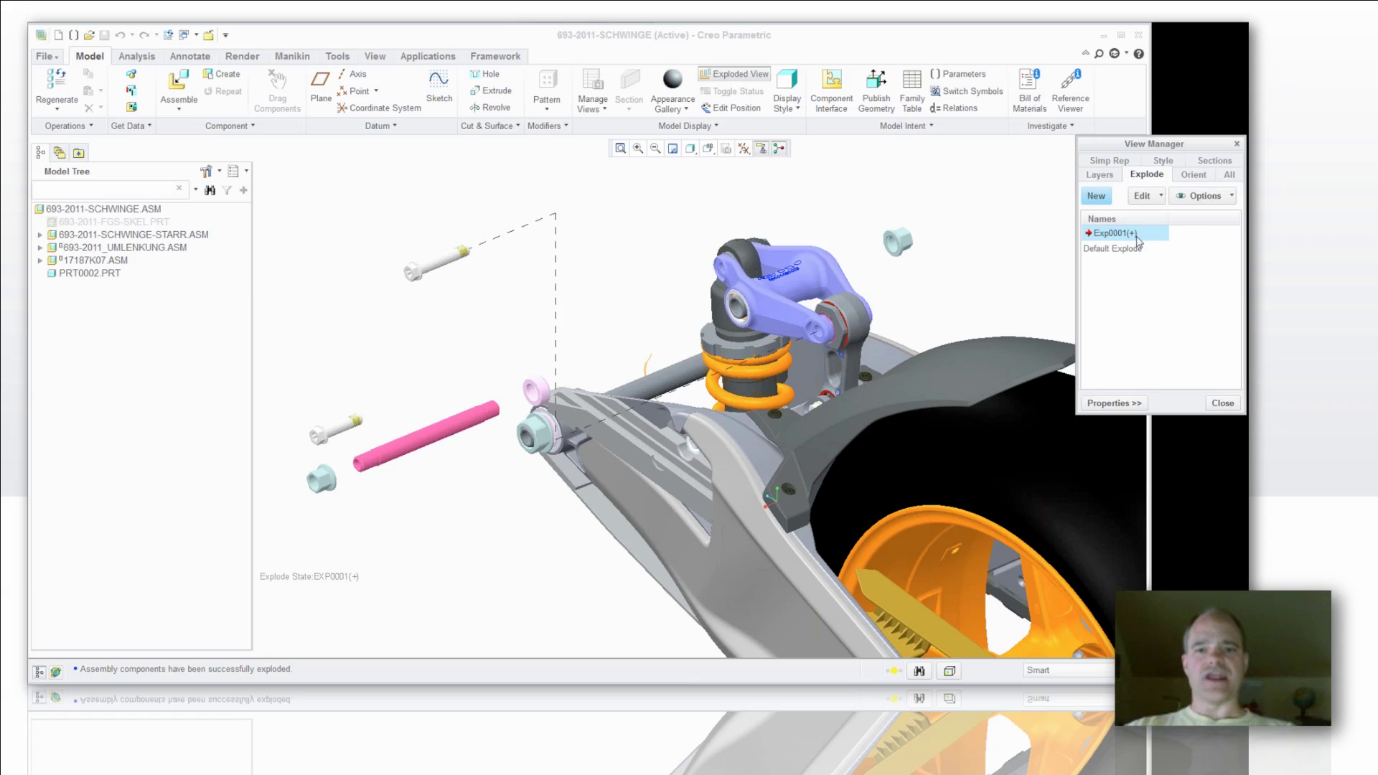
right_click(1136, 242)
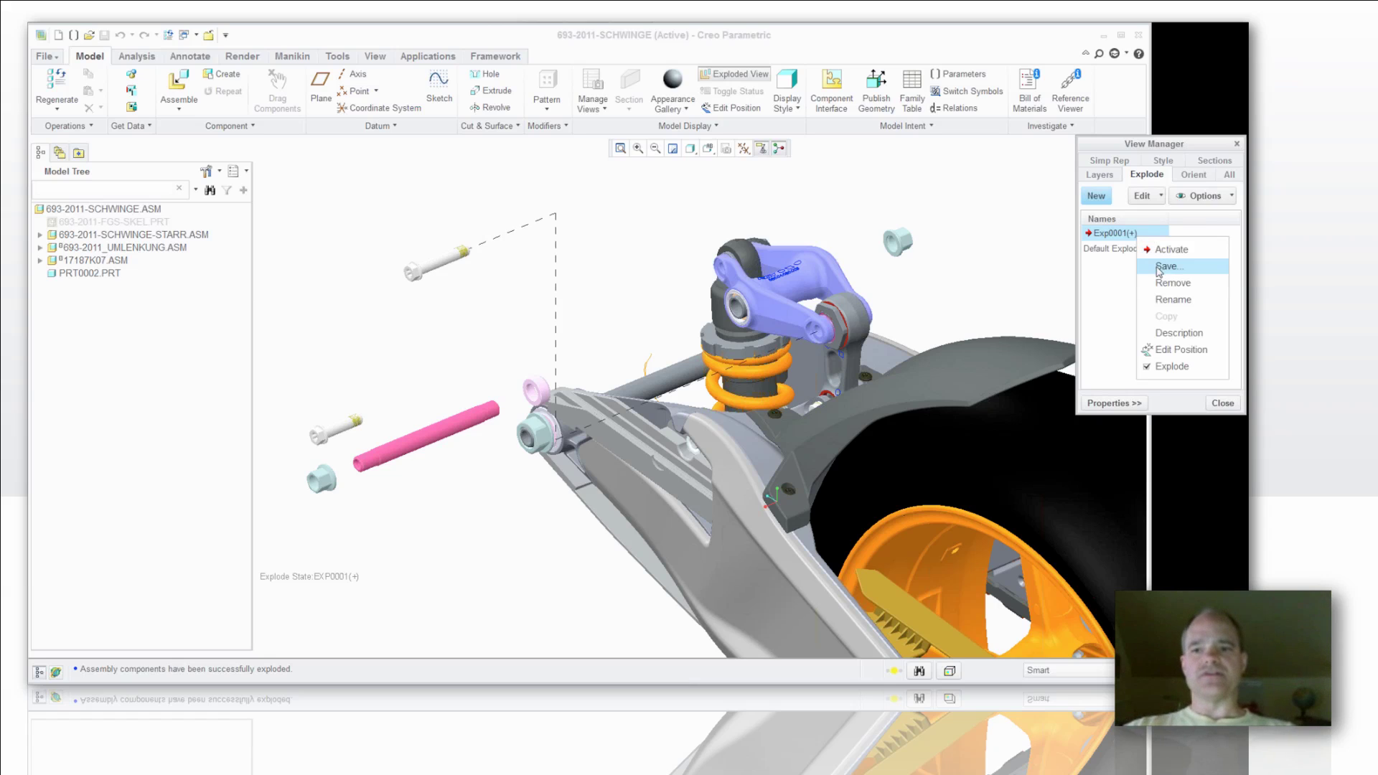
left_click(1157, 268)
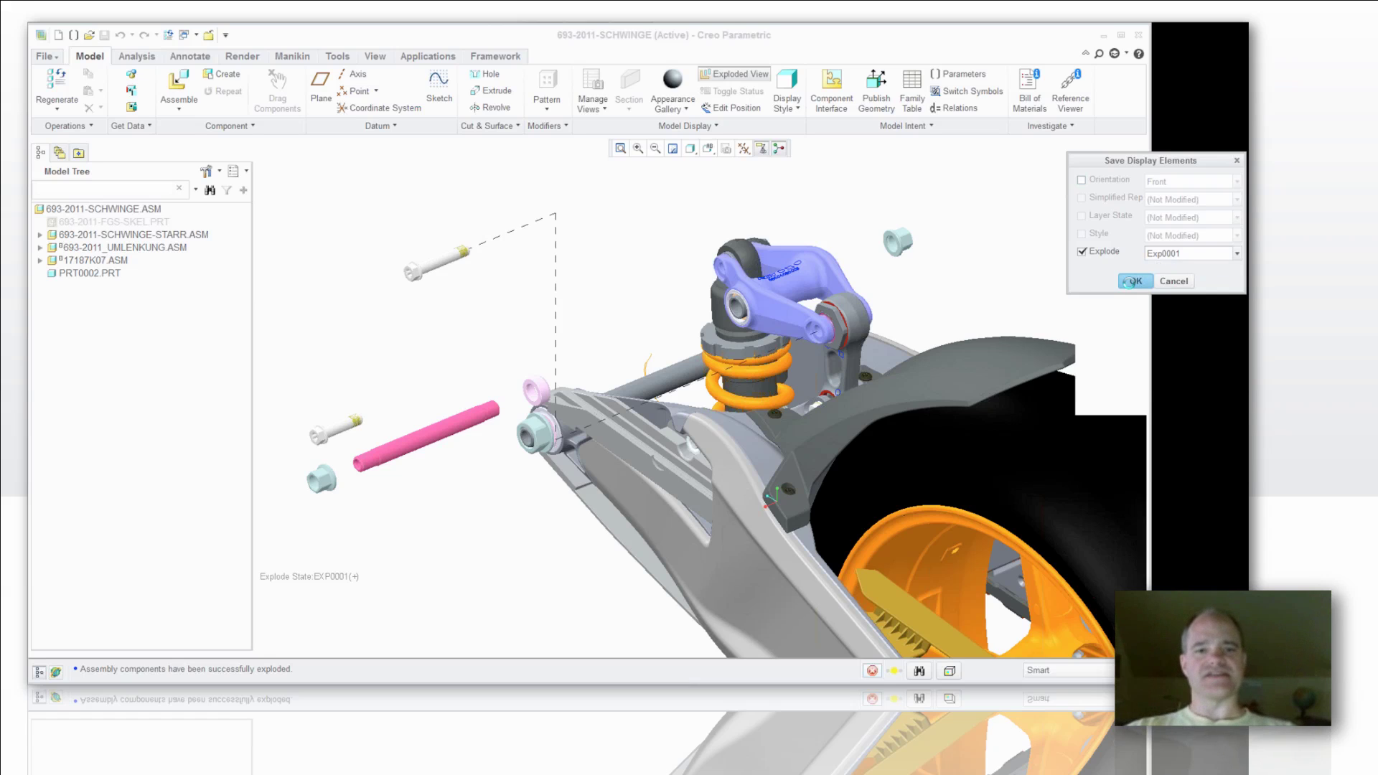
left_click(1131, 281)
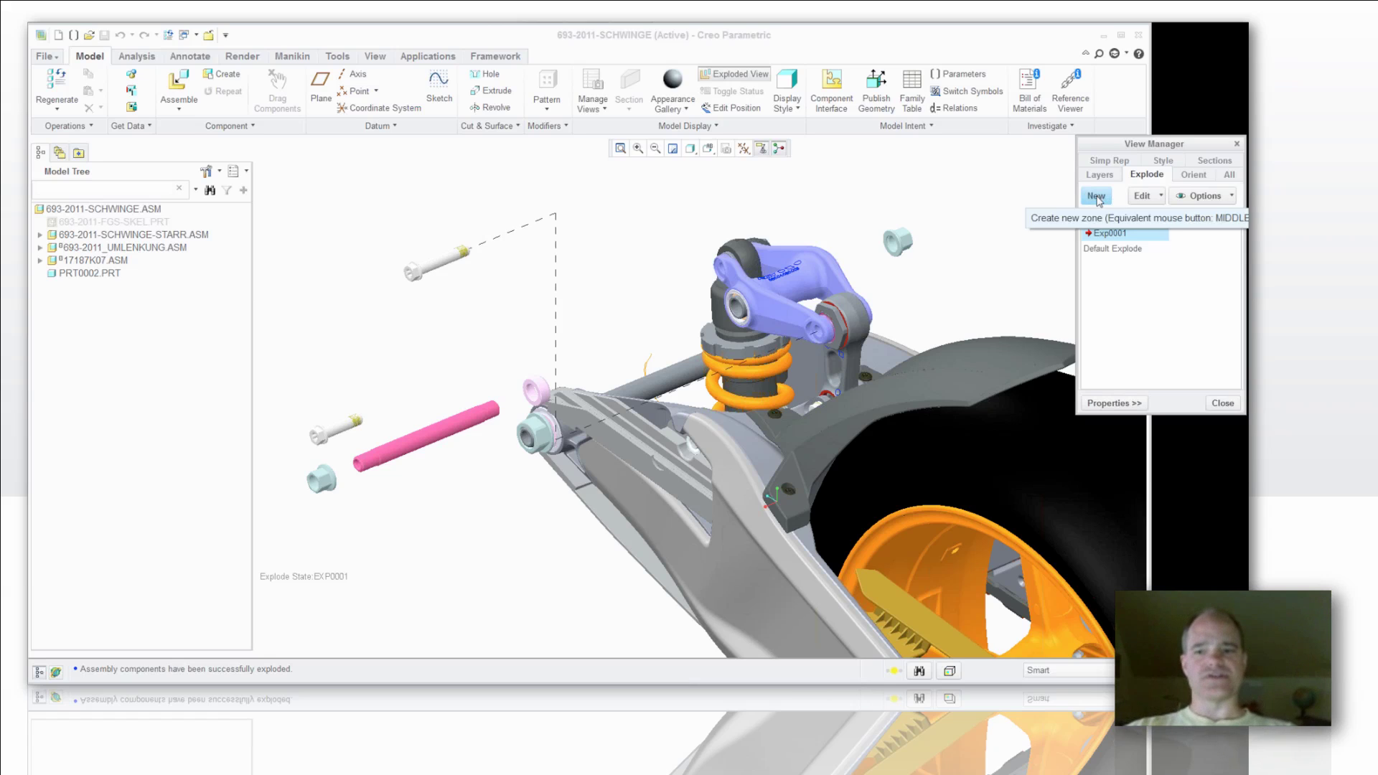
left_click(1222, 403)
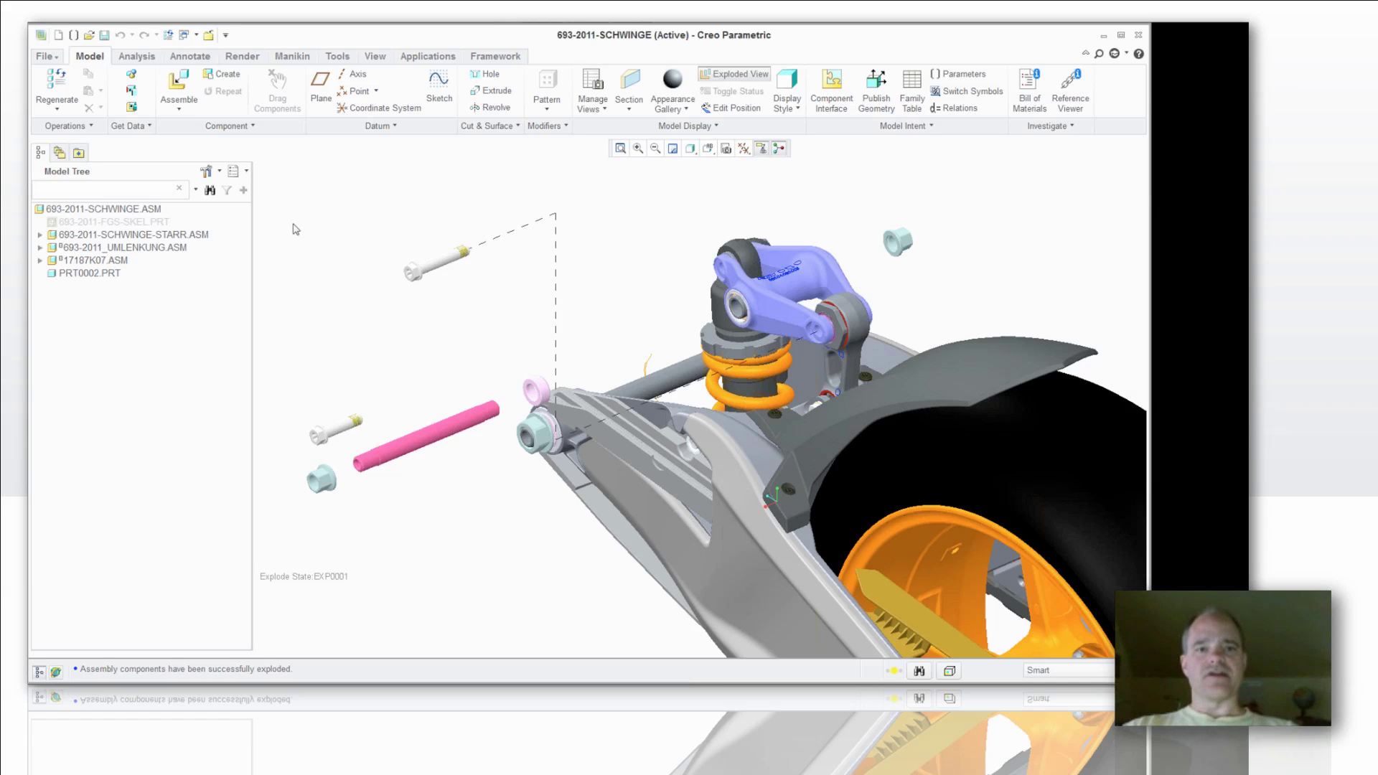
Step: Toggle Exp0001 to unexploded so the assembly collapses
left_click(725, 148)
right_click(1107, 236)
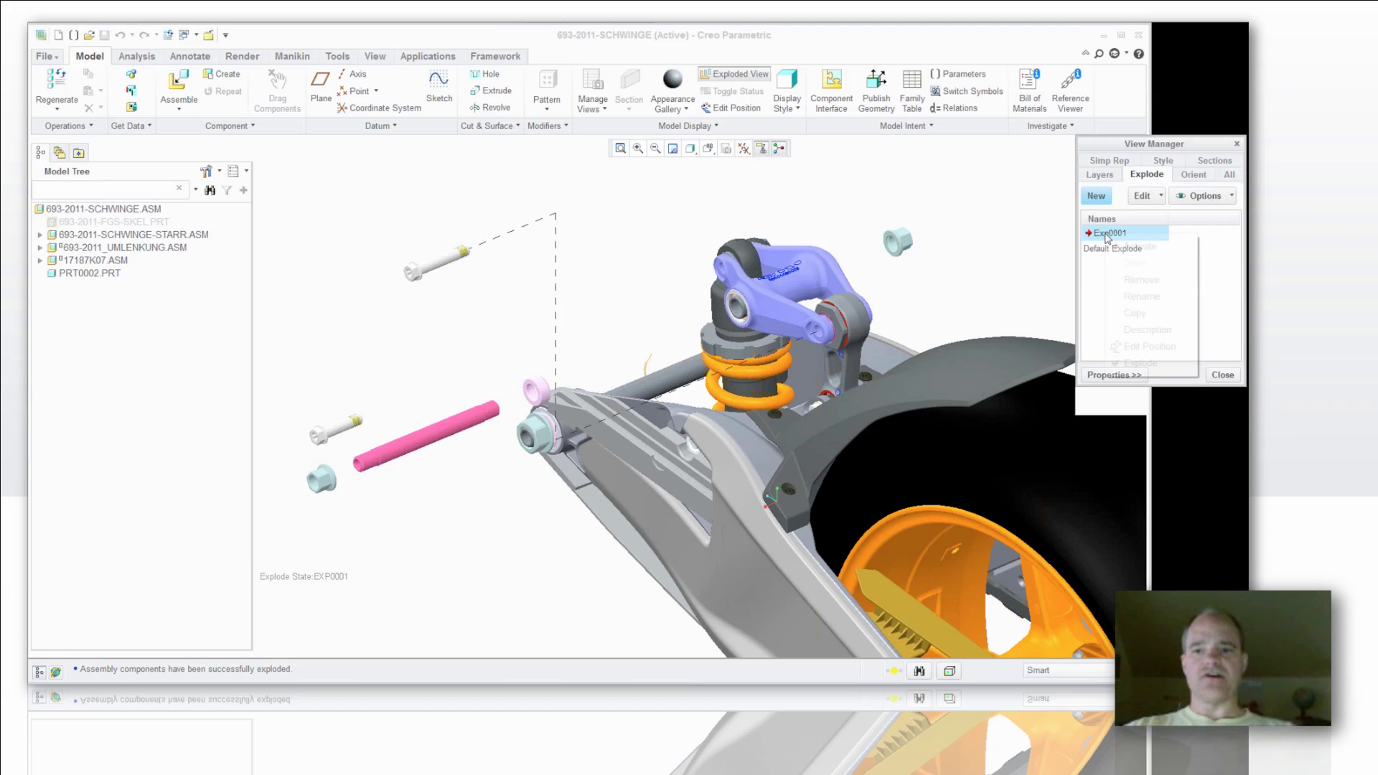
left_click(1125, 346)
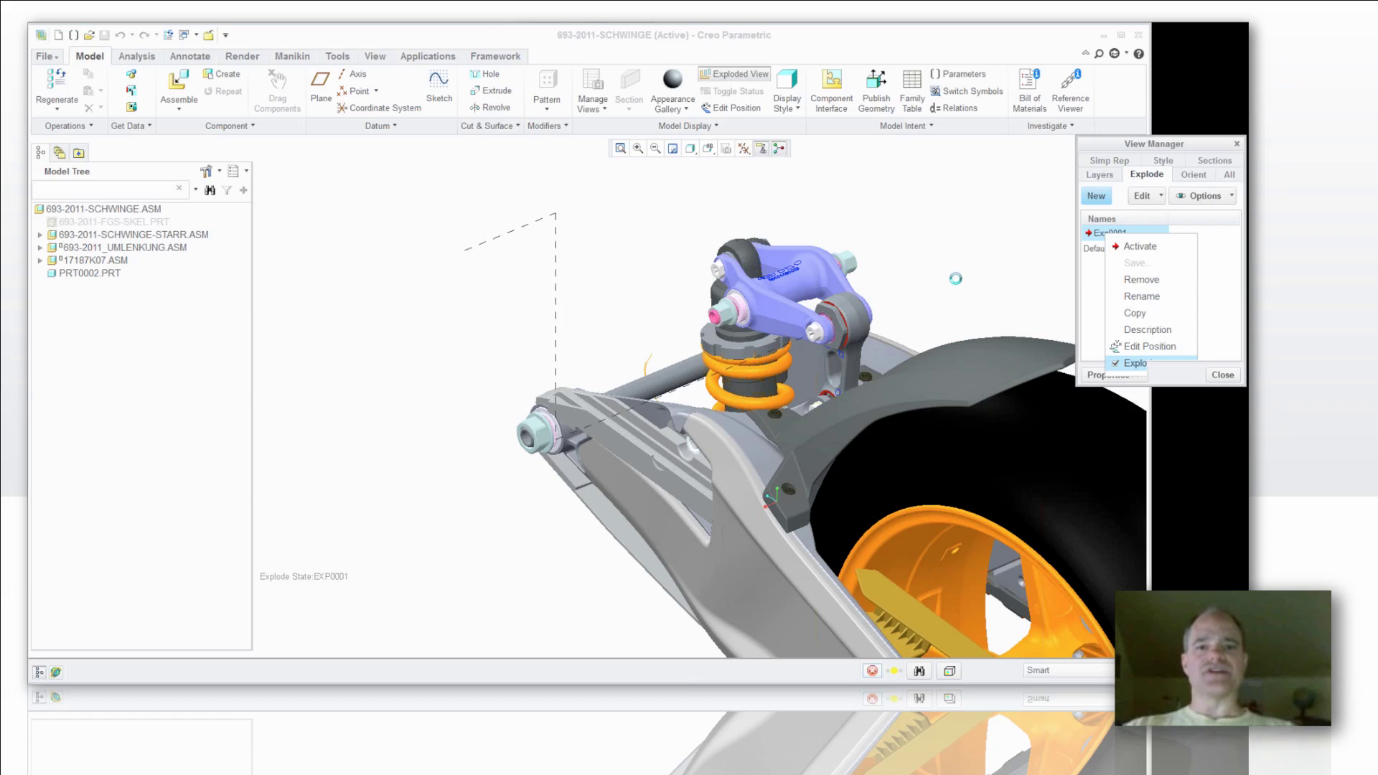
Step: In Entity Display options, enable Follow explode sequence with a 10-second maximum animation, without saving config
left_click(1218, 373)
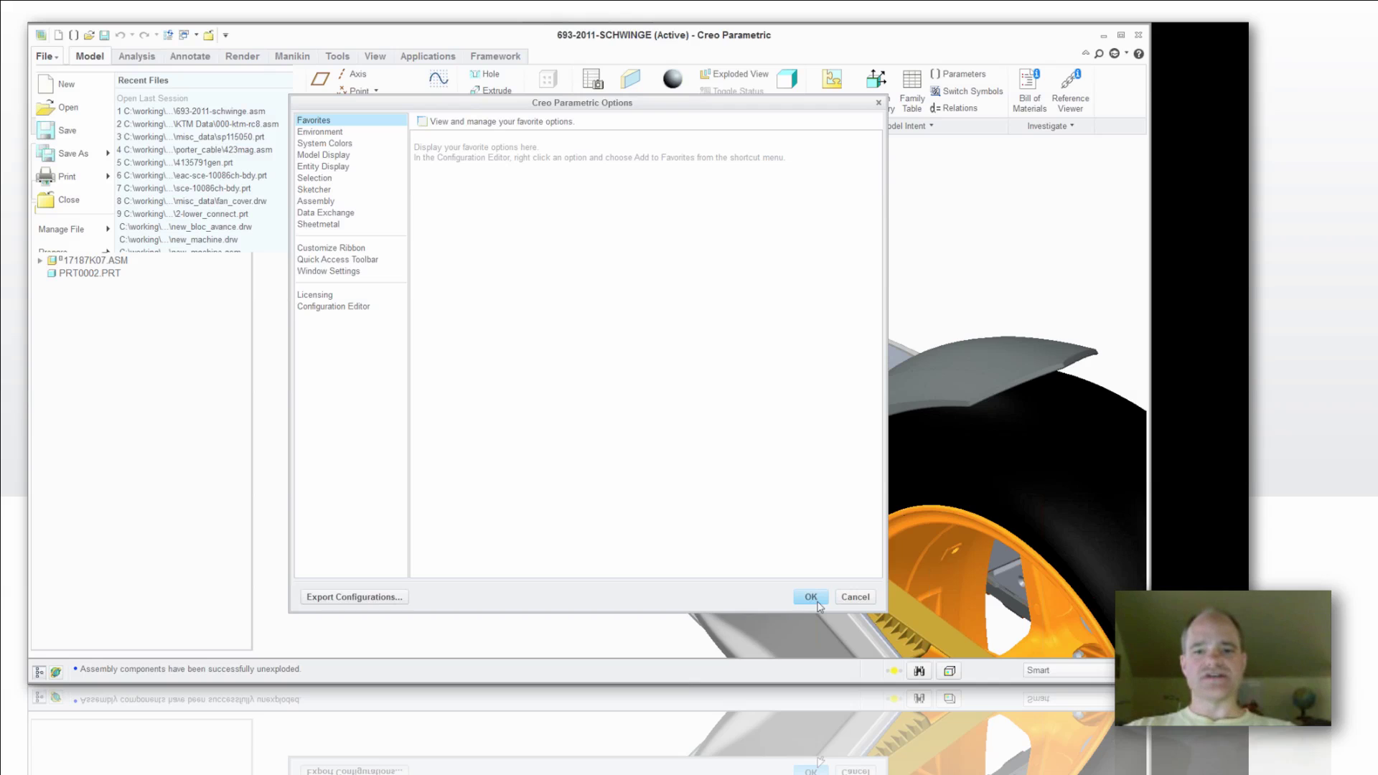
left_click(333, 167)
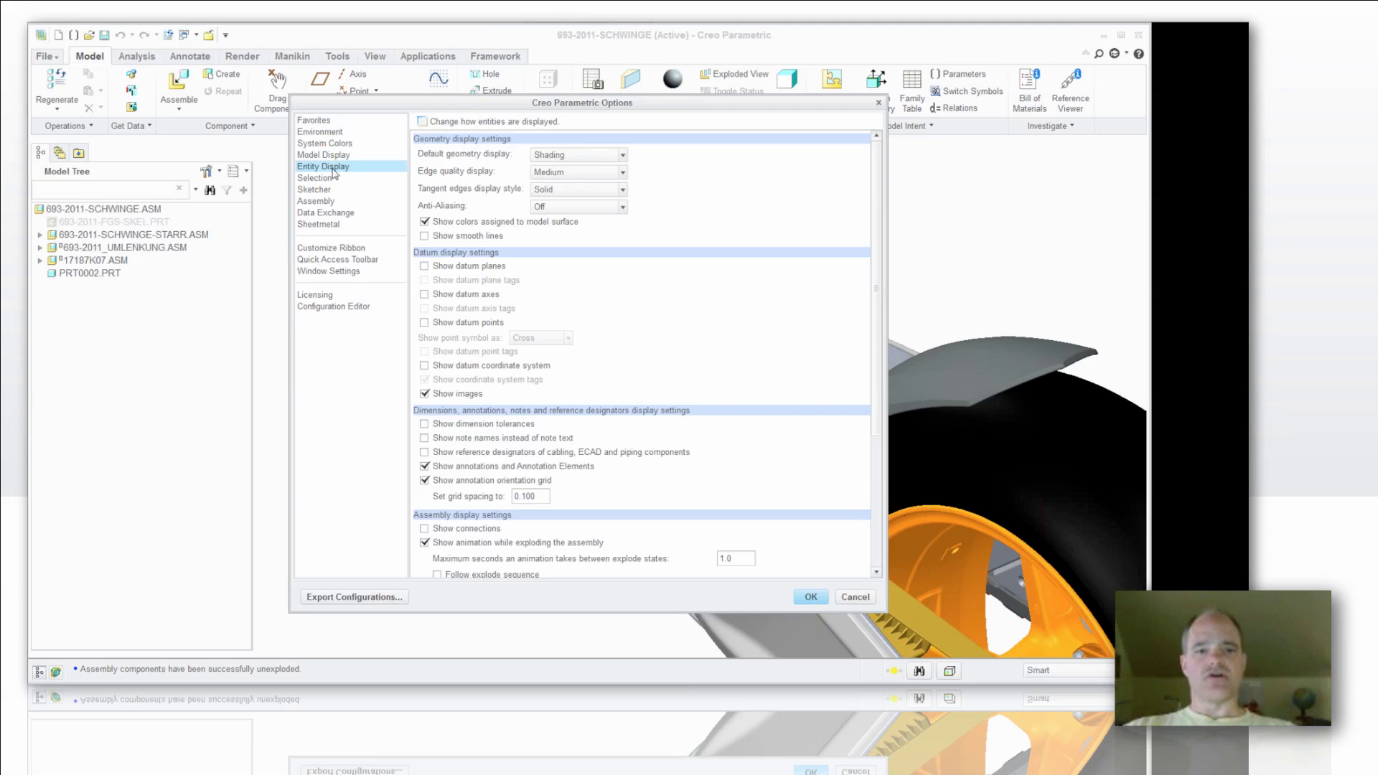
scroll(442, 355, "down", 5)
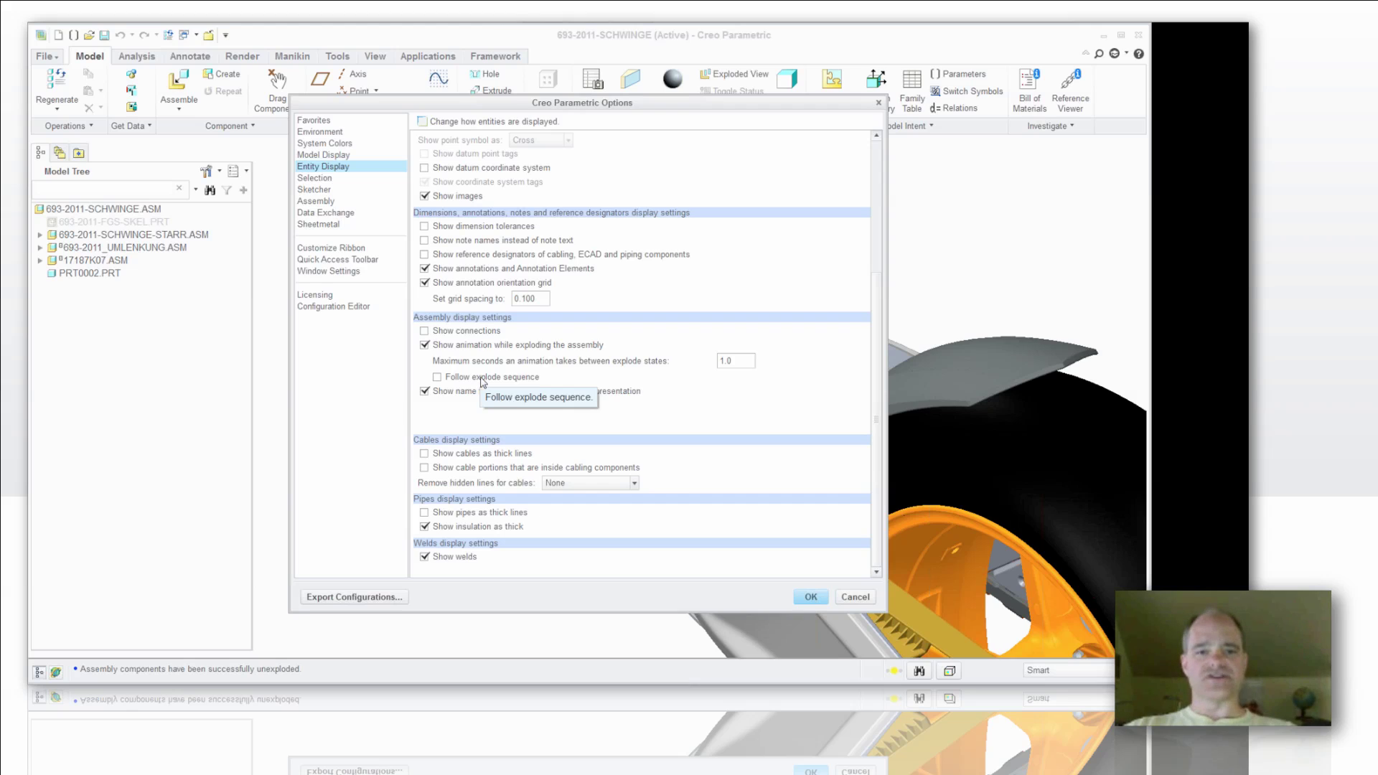
left_click(438, 378)
left_click(741, 360)
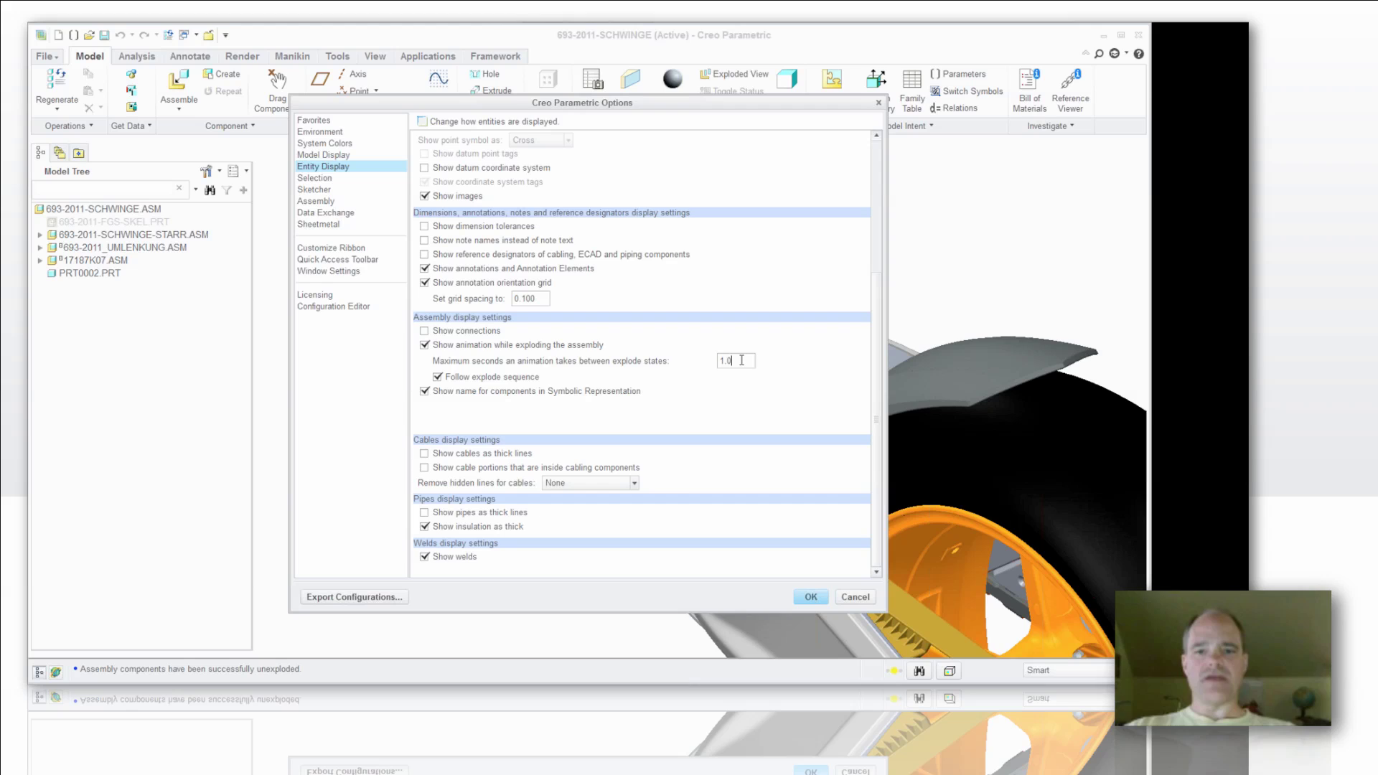
double_click(741, 360)
type("10")
left_click(811, 597)
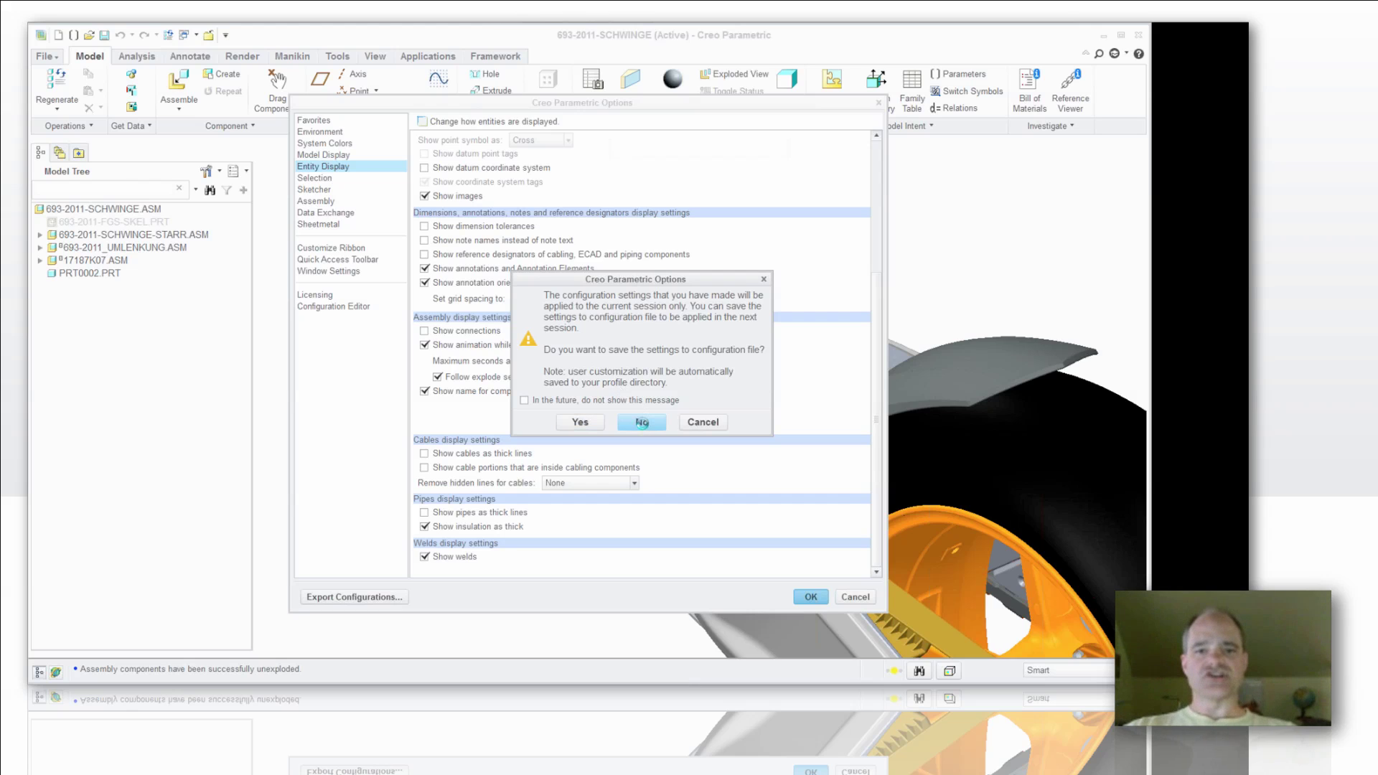
left_click(642, 423)
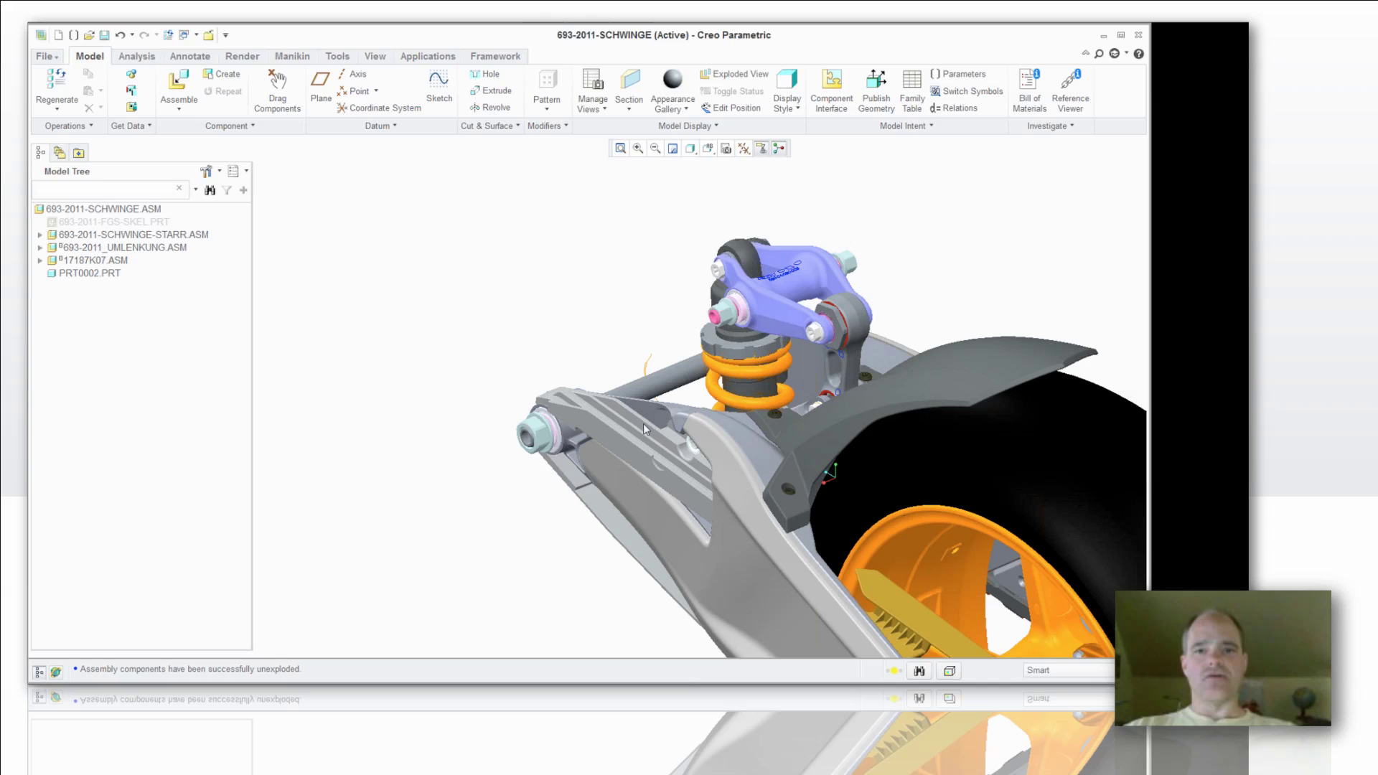
Step: Zoom in and bring up the actions for the Exp0001 explode state in the View Manager
scroll(639, 402, "down", 2)
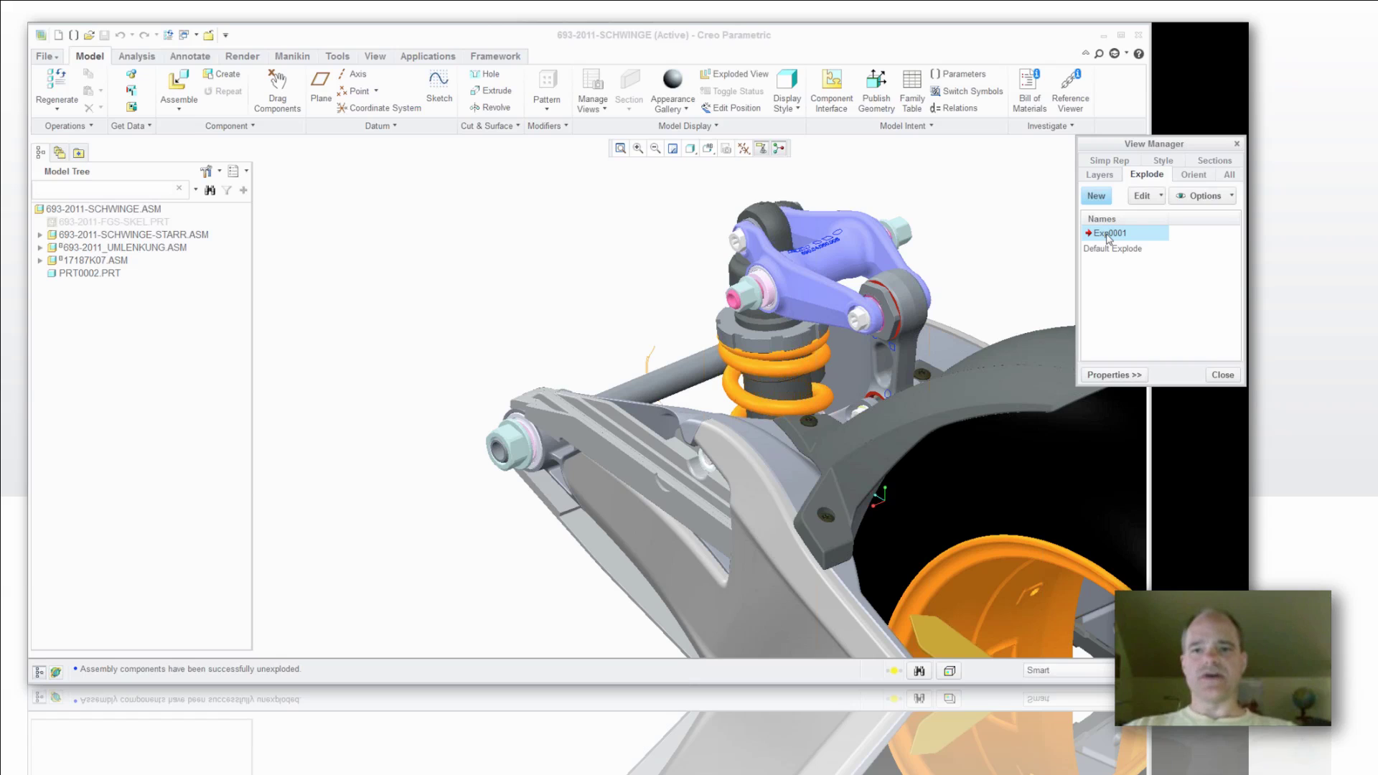
right_click(1108, 236)
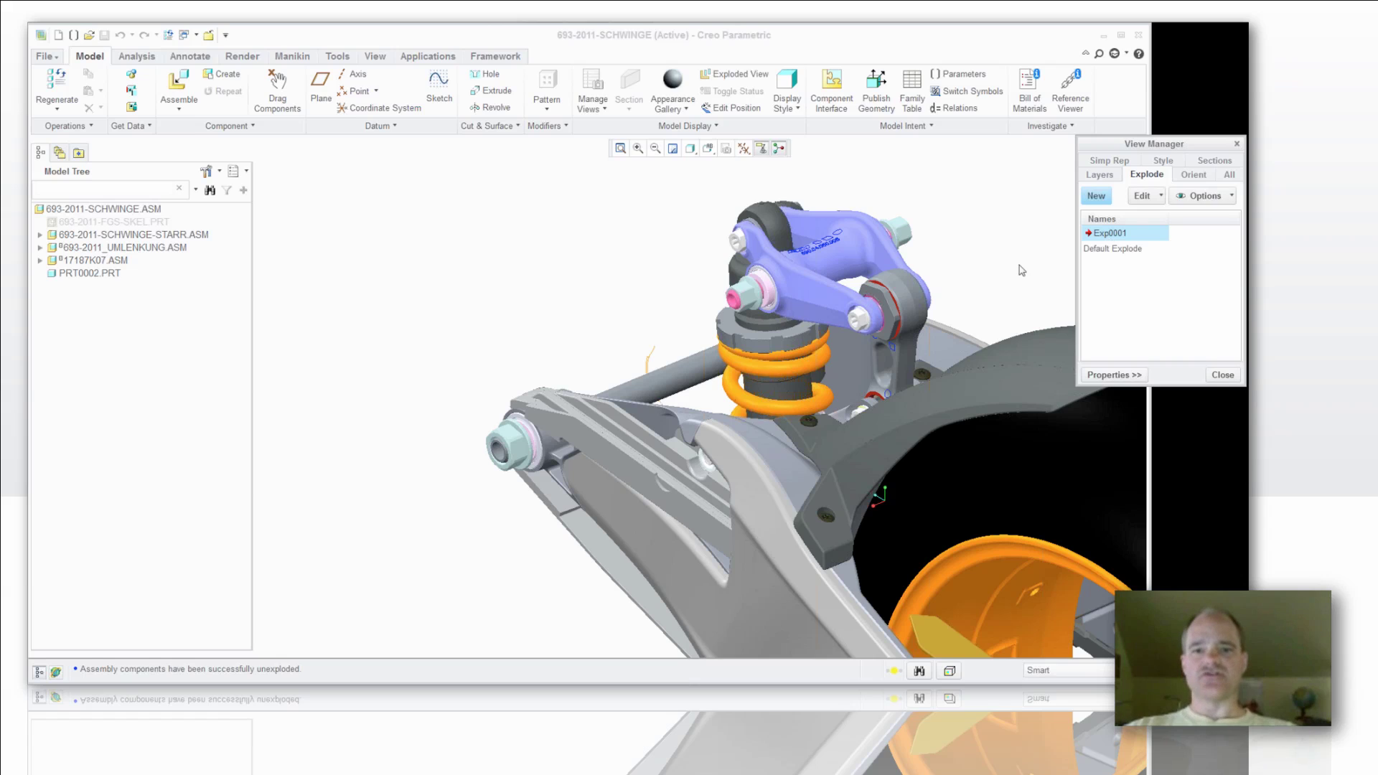